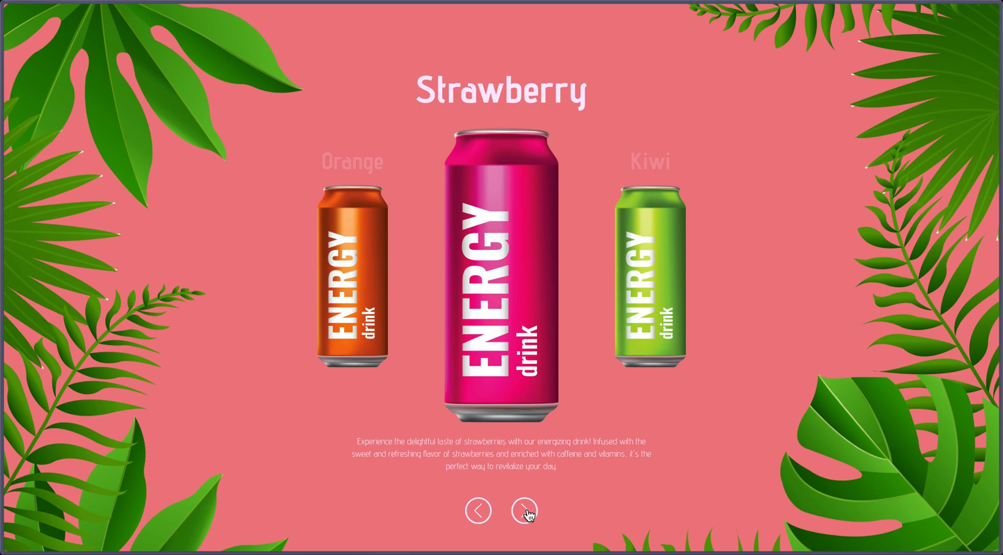
Step: Browse the energy drink carousel back and forth through its flavours to examine the slide transitions and background changes
{"action": "left_click", "coordinate": [523, 509]}
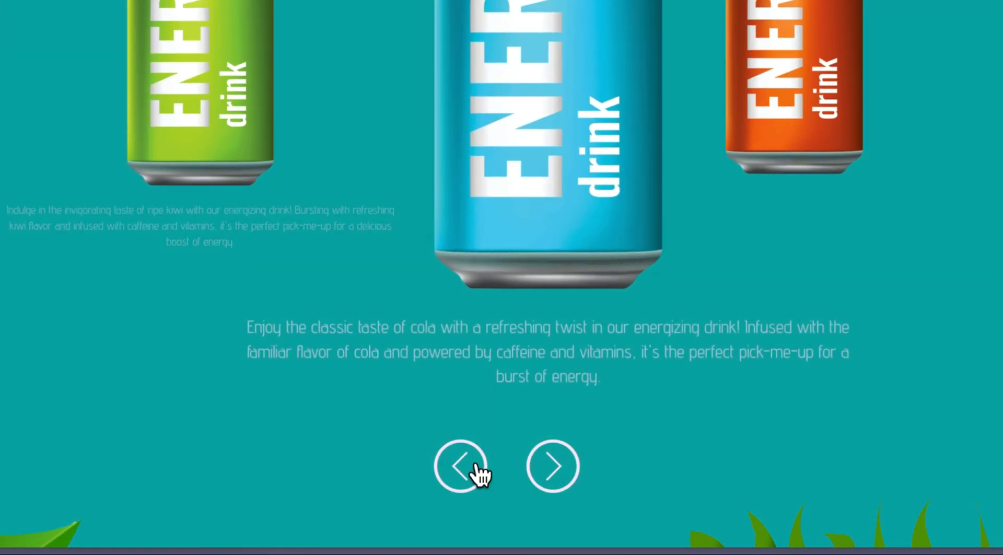
{"action": "left_click", "coordinate": [455, 468]}
{"action": "left_click", "coordinate": [457, 472]}
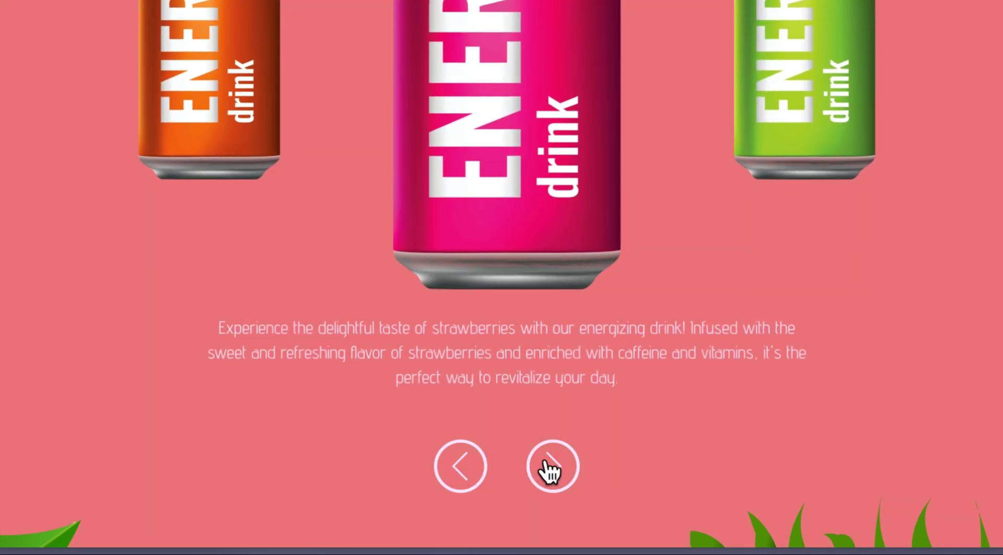
{"action": "left_click", "coordinate": [548, 470]}
{"action": "left_click", "coordinate": [466, 471]}
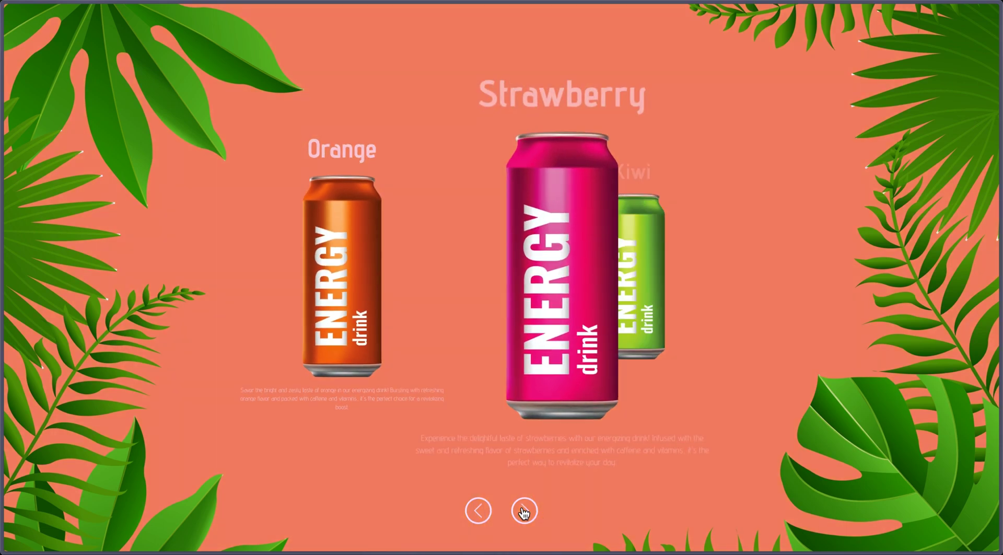
{"action": "left_click", "coordinate": [477, 511]}
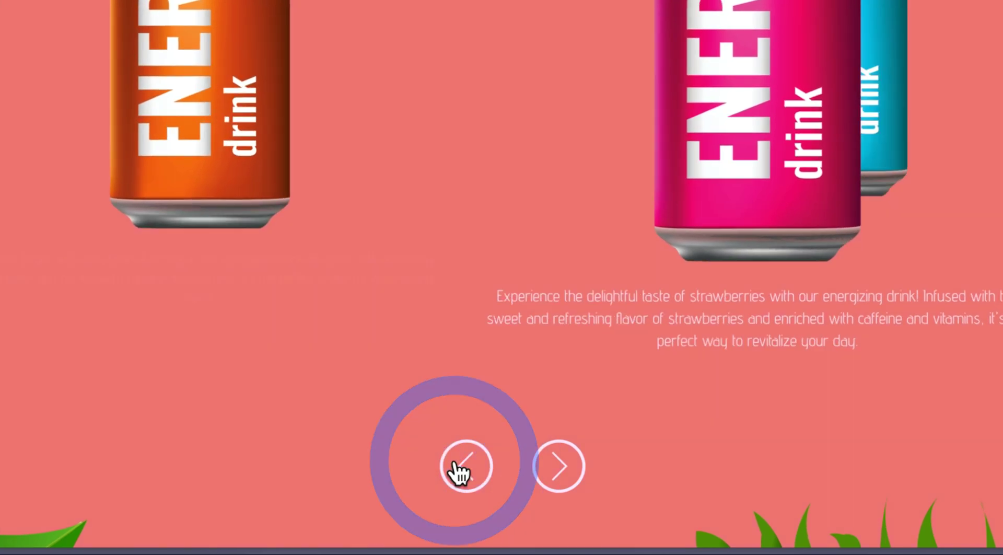
{"action": "left_click", "coordinate": [555, 472]}
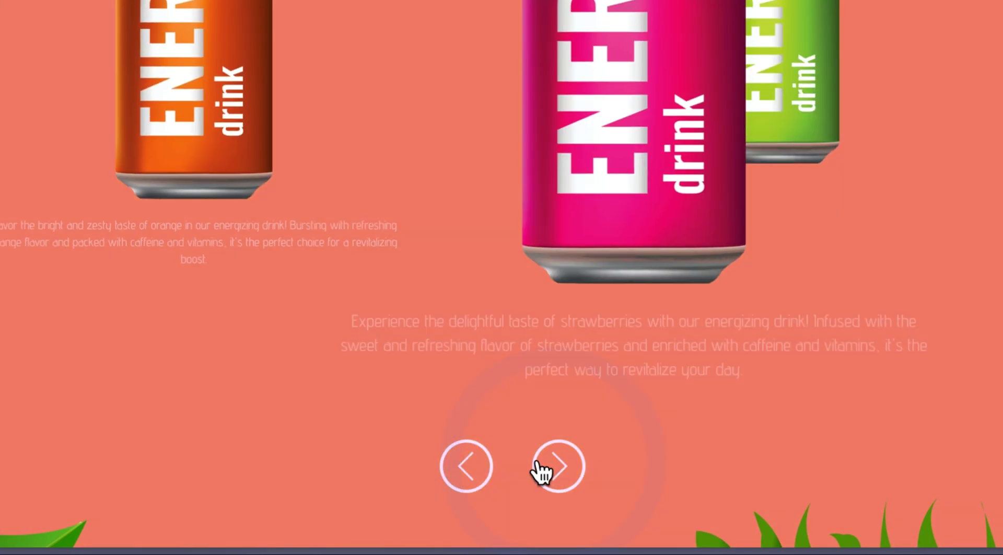
{"action": "left_click", "coordinate": [472, 470]}
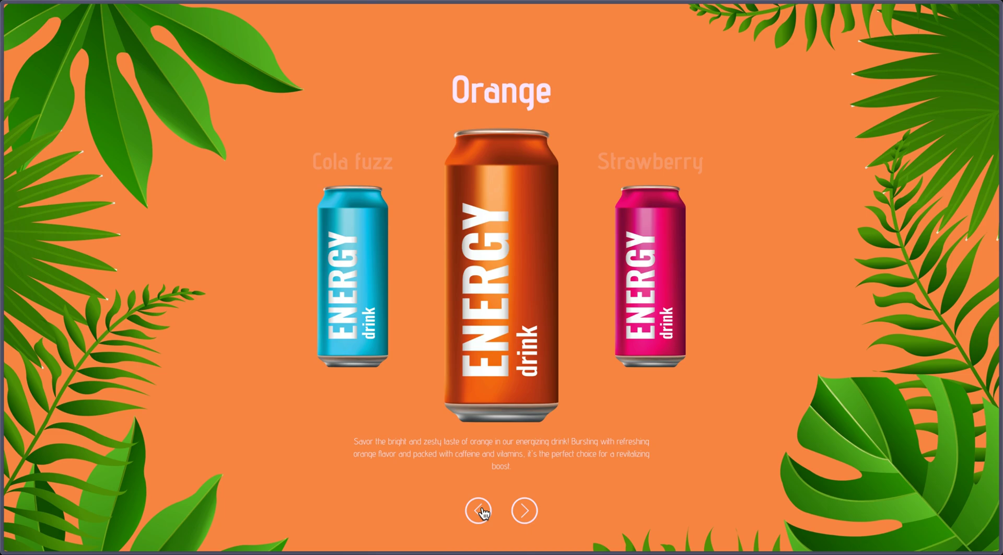
{"action": "left_click", "coordinate": [524, 510]}
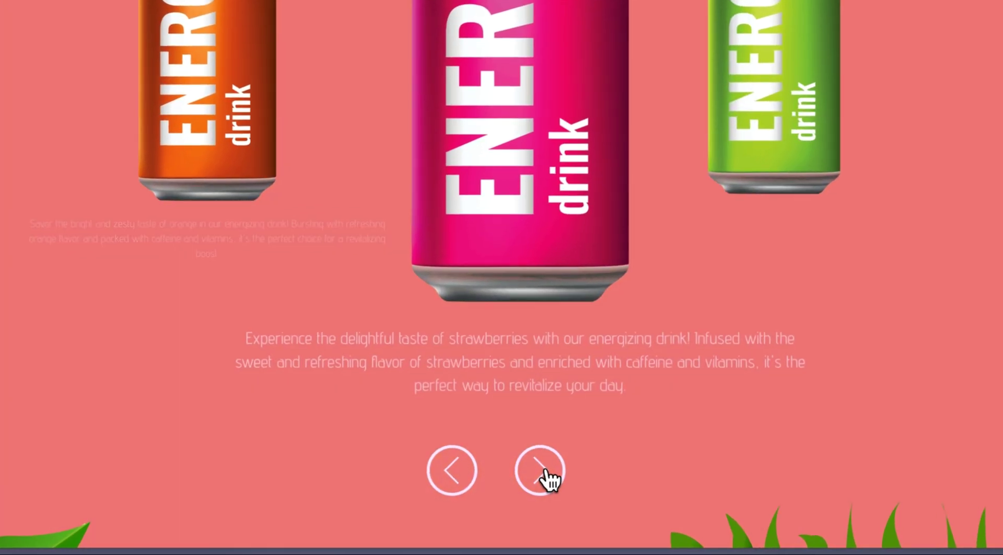
{"action": "left_click", "coordinate": [459, 471]}
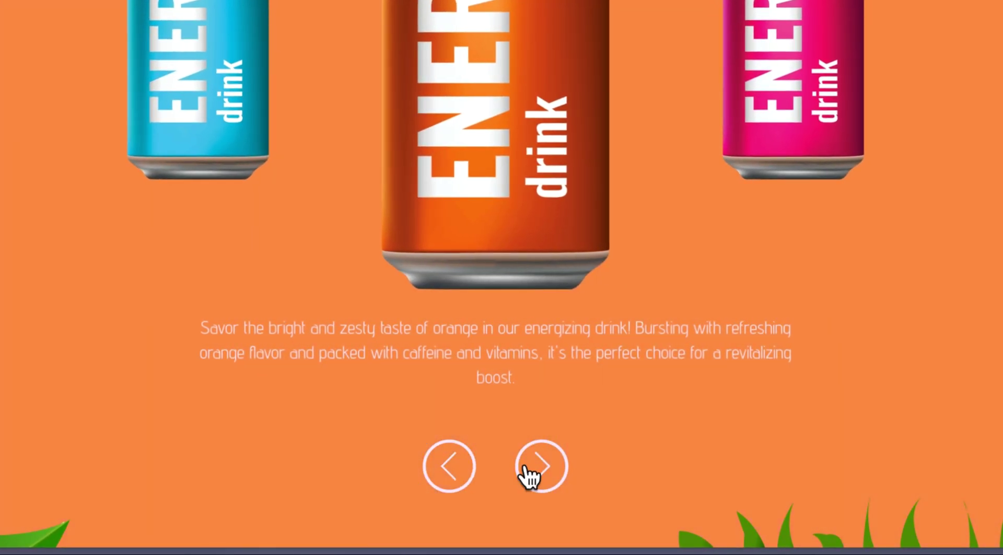
{"action": "left_click", "coordinate": [536, 473]}
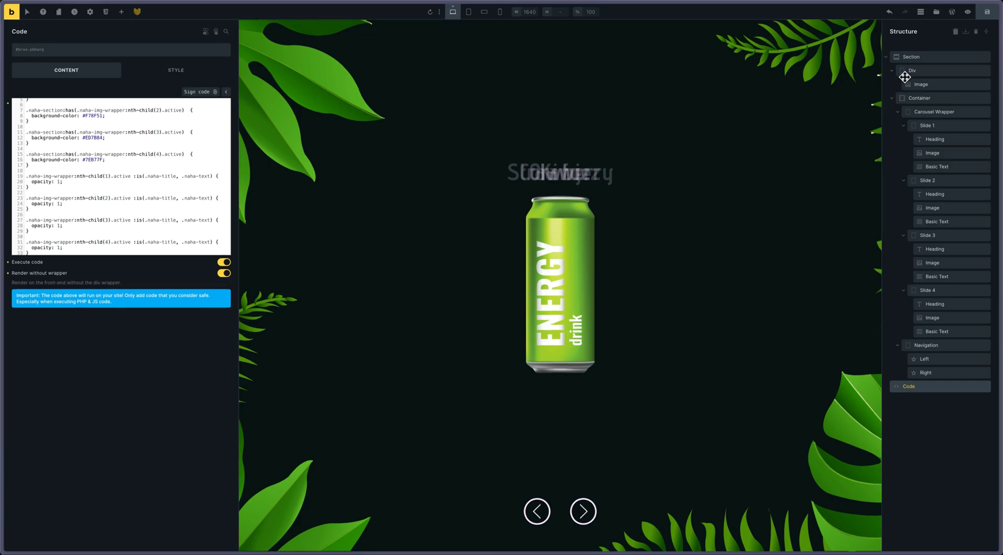
Step: Collapse the page structure, and expand Section, Div, Container, Carousel Wrapper, Navigation and Slide 1 one by one to review the nesting
{"action": "left_click", "coordinate": [987, 41]}
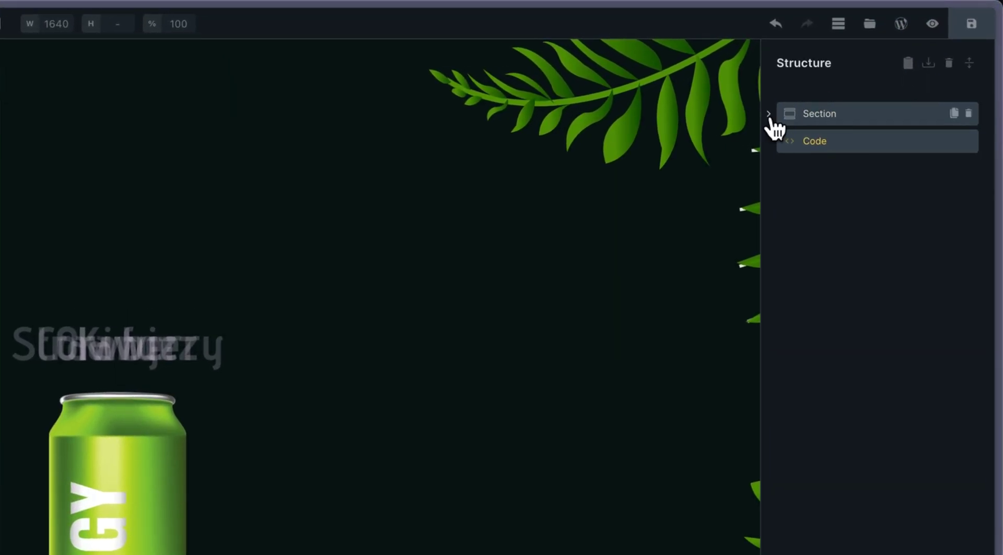
{"action": "left_click", "coordinate": [769, 118]}
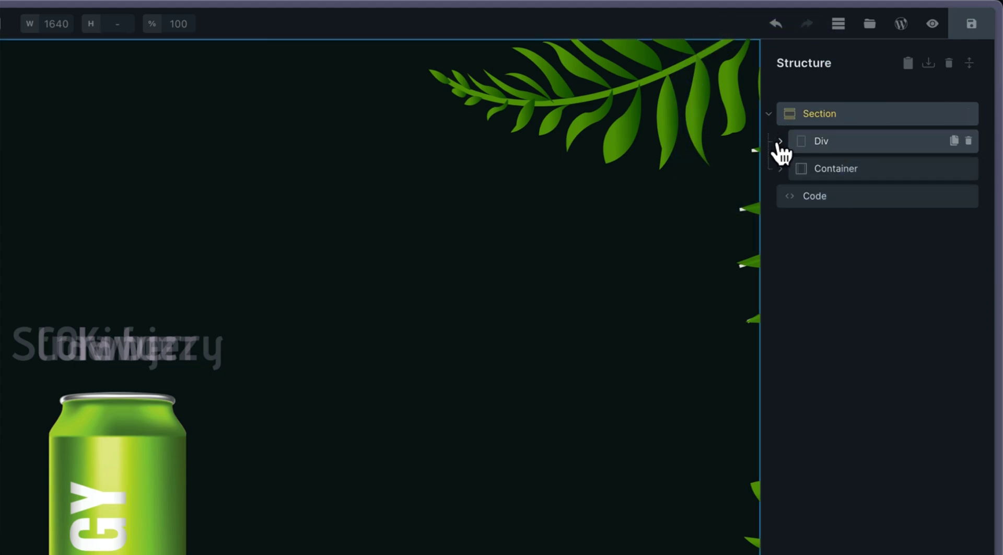
{"action": "left_click", "coordinate": [779, 143]}
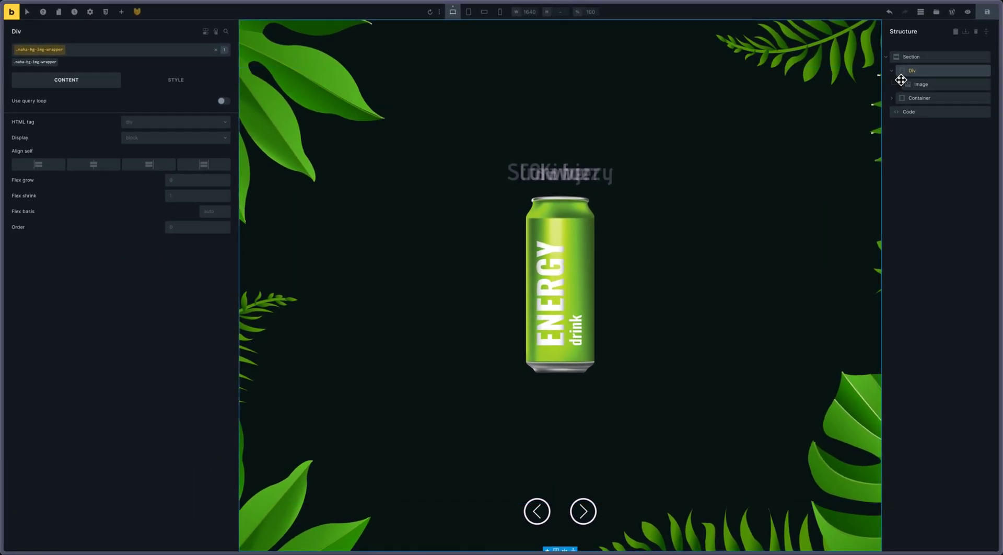
{"action": "left_click", "coordinate": [894, 100]}
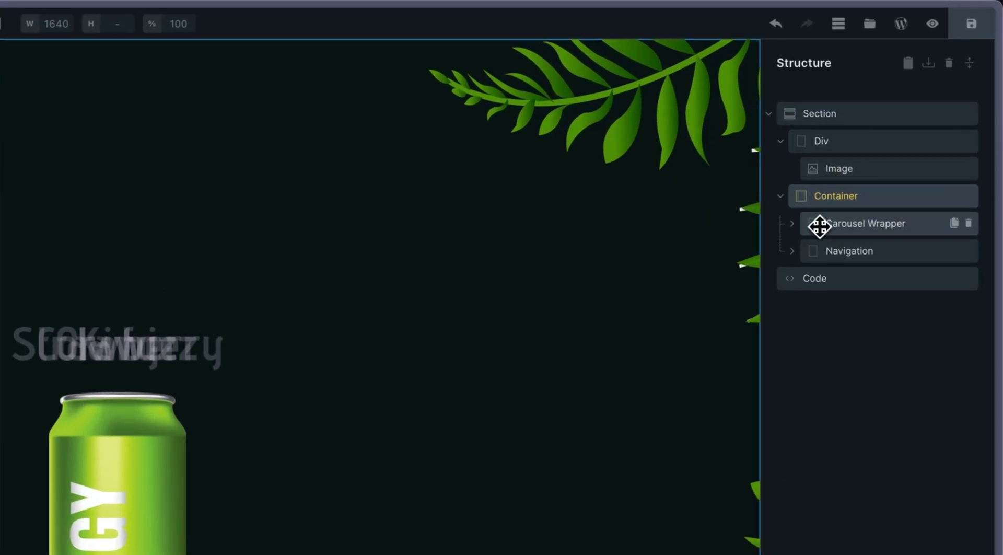
{"action": "left_click", "coordinate": [791, 224]}
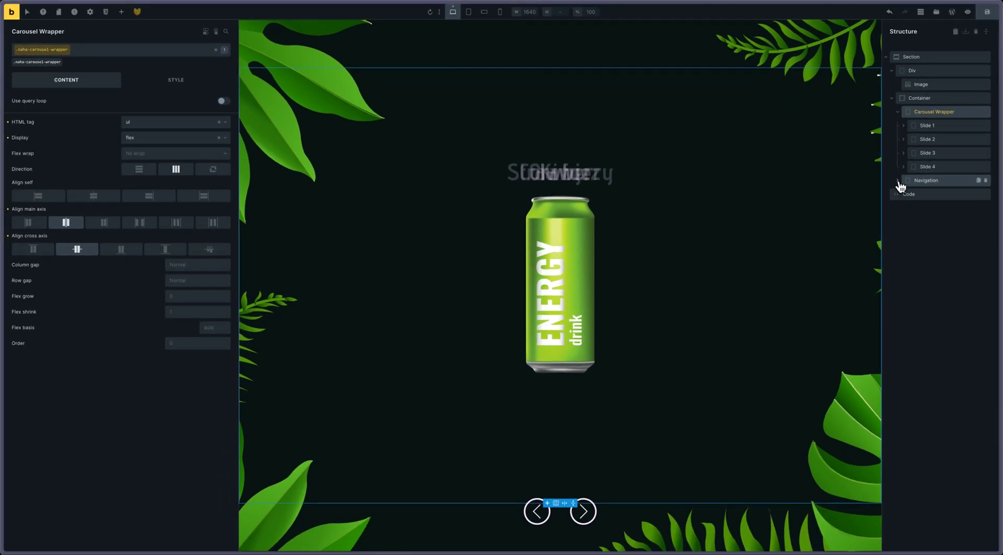
{"action": "left_click", "coordinate": [899, 186]}
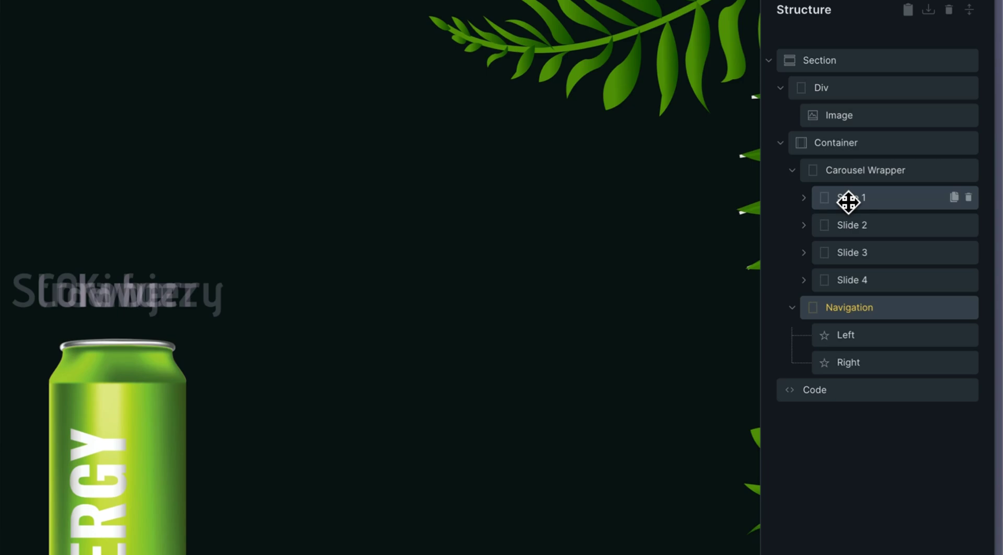
{"action": "left_click", "coordinate": [808, 206]}
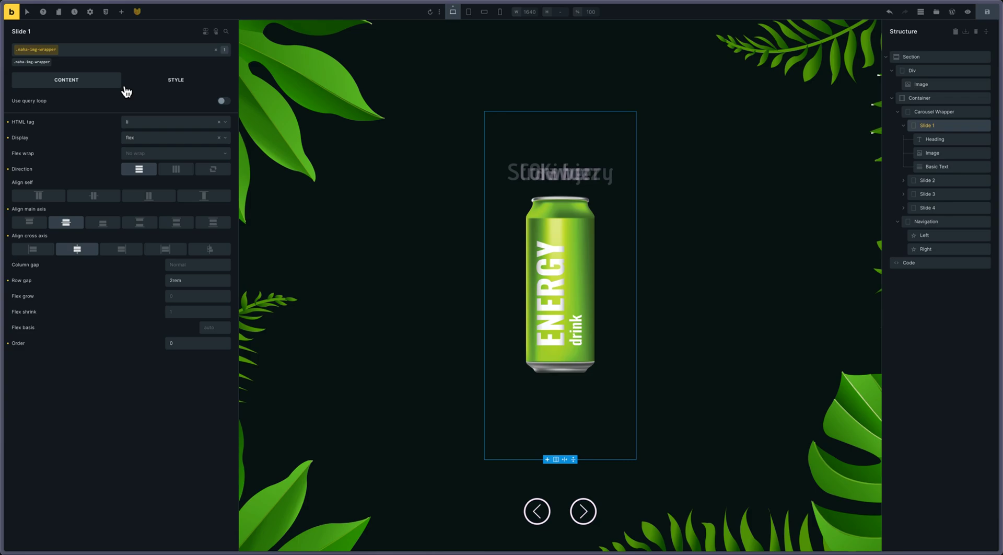
Step: Remove the "display: block;" line from the Carousel Wrapper's custom CSS and save the page
{"action": "left_click", "coordinate": [166, 83]}
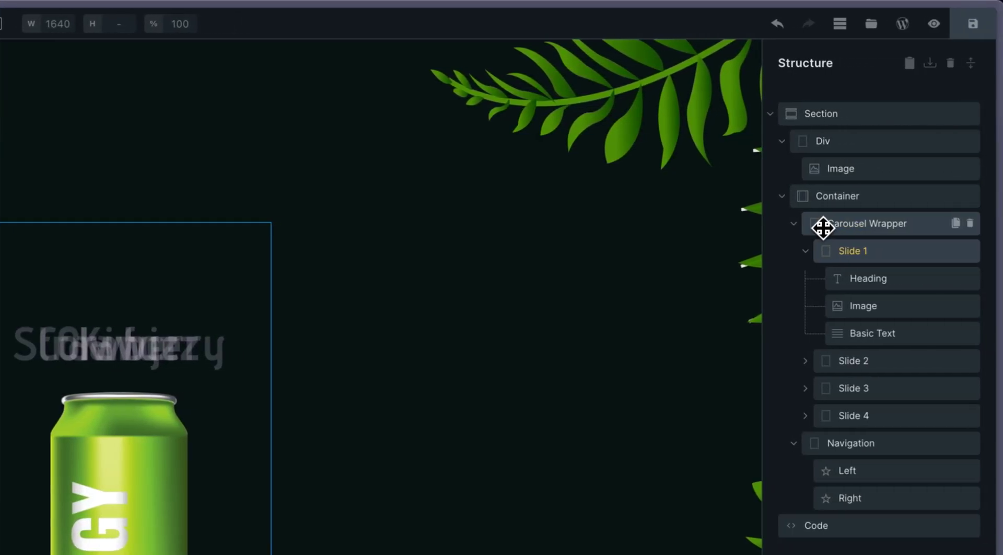
{"action": "left_click", "coordinate": [823, 226]}
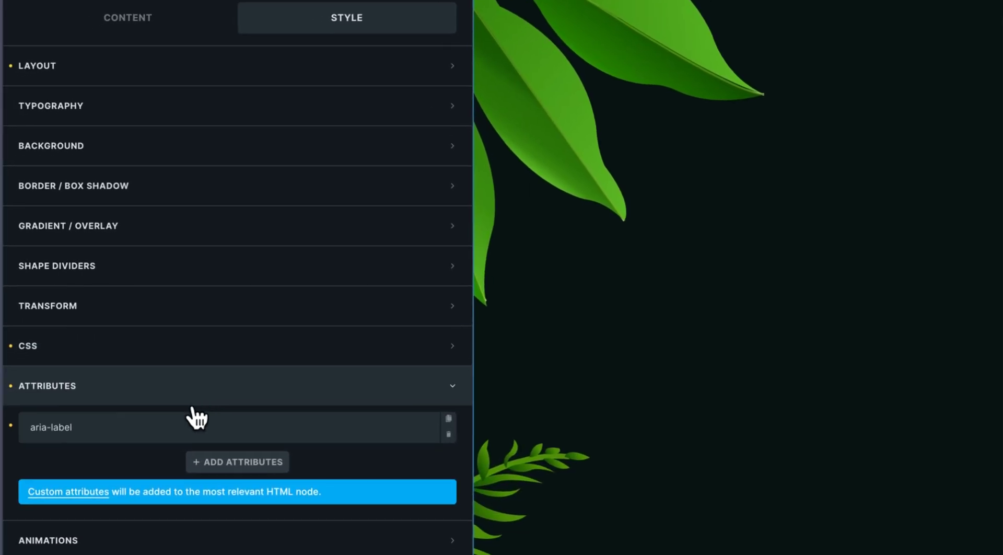
{"action": "left_click", "coordinate": [140, 347]}
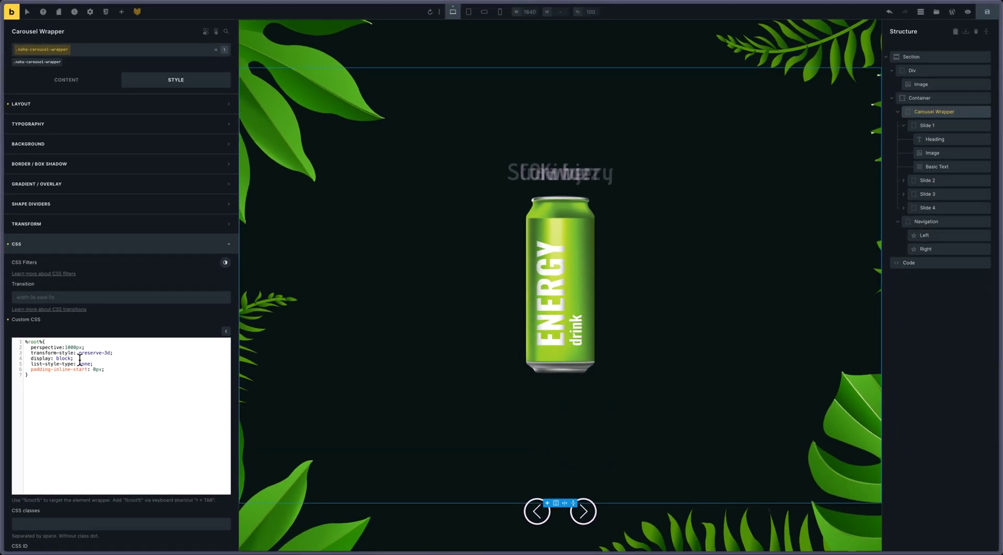
{"action": "left_click_drag", "start_coordinate": [74, 359], "coordinate": [1, 360]}
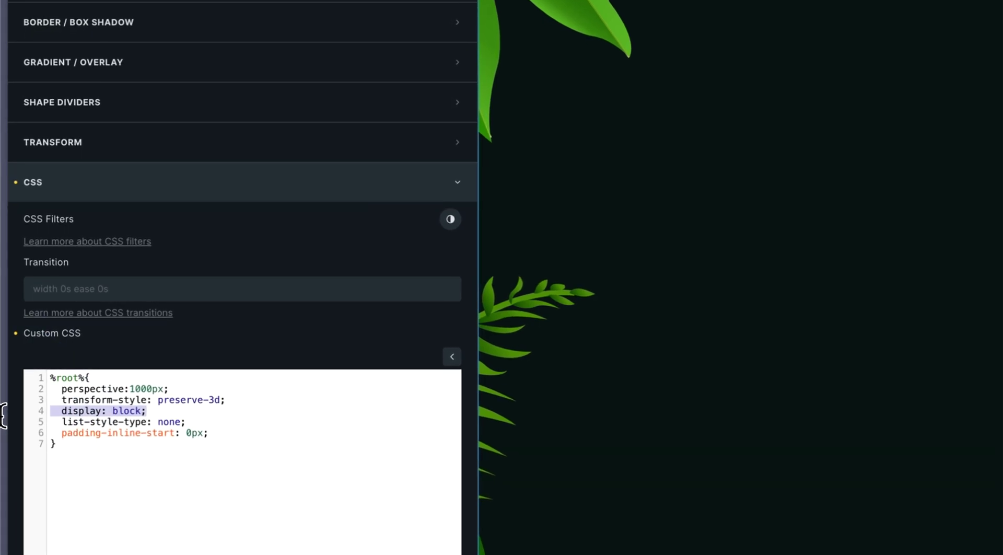
{"action": "key", "text": "BackSpace"}
{"action": "key", "text": "BackSpace"}
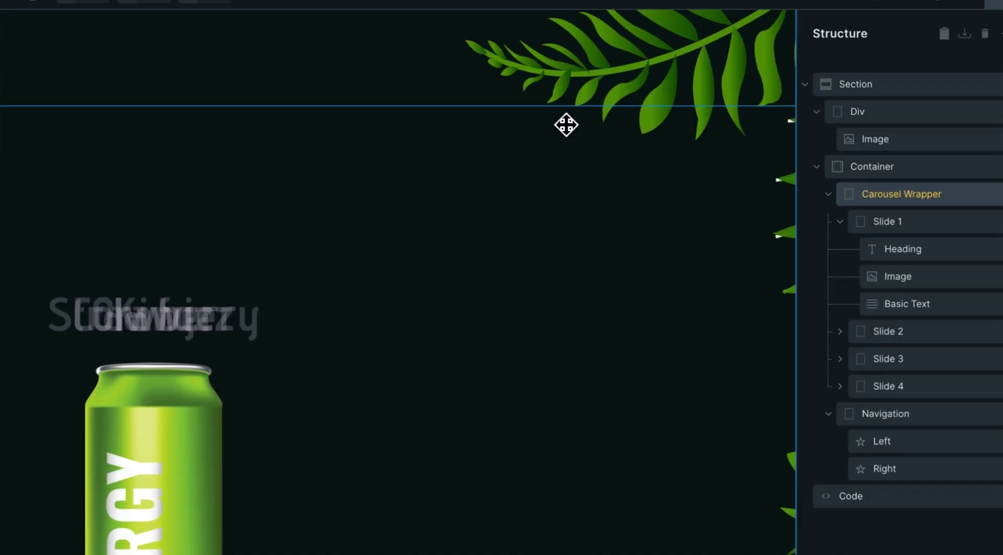
{"action": "left_click", "coordinate": [970, 27]}
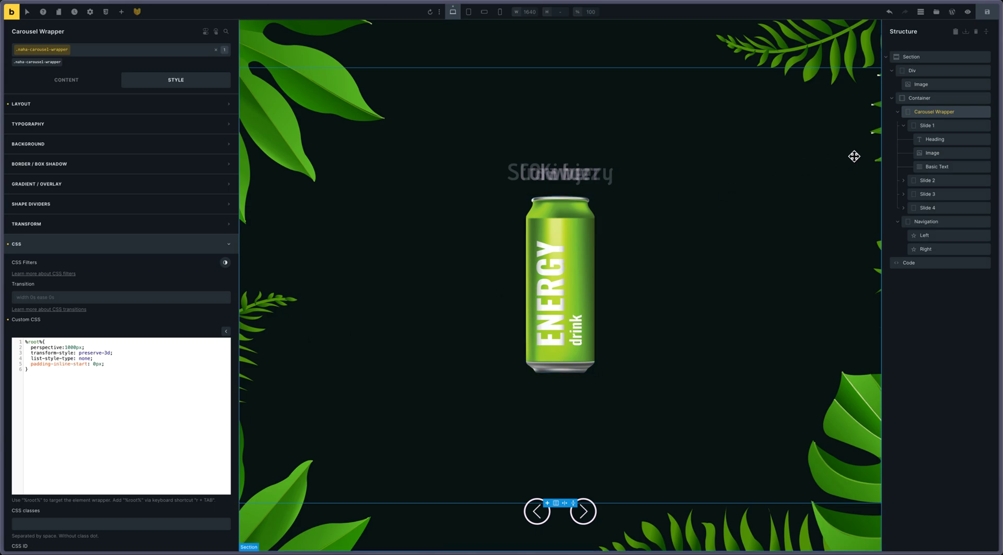
Step: Examine the CSS transition settings of Slide 1 and its heading, text and image, and return to the Carousel Wrapper with Slide 1 collapsed
{"action": "left_click", "coordinate": [925, 127]}
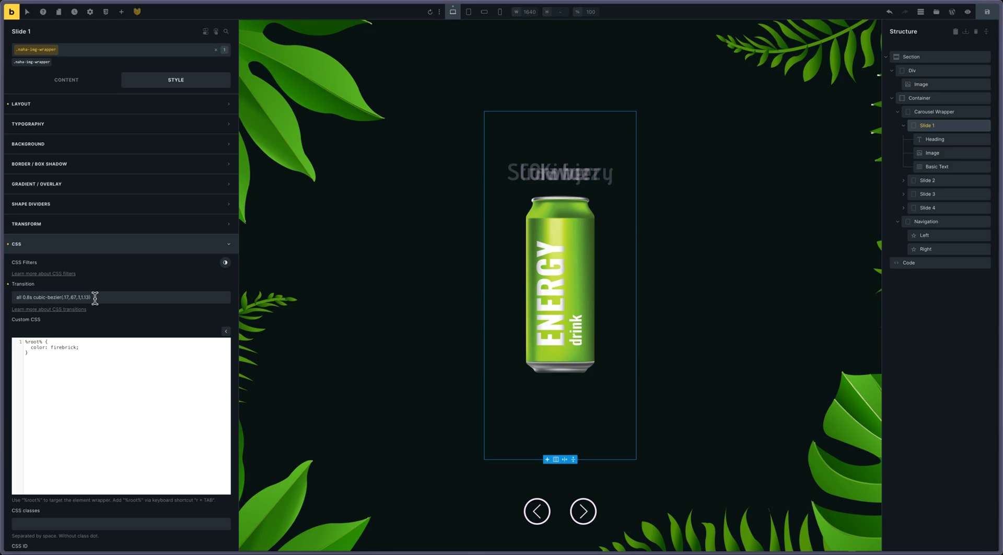
{"action": "left_click", "coordinate": [926, 141]}
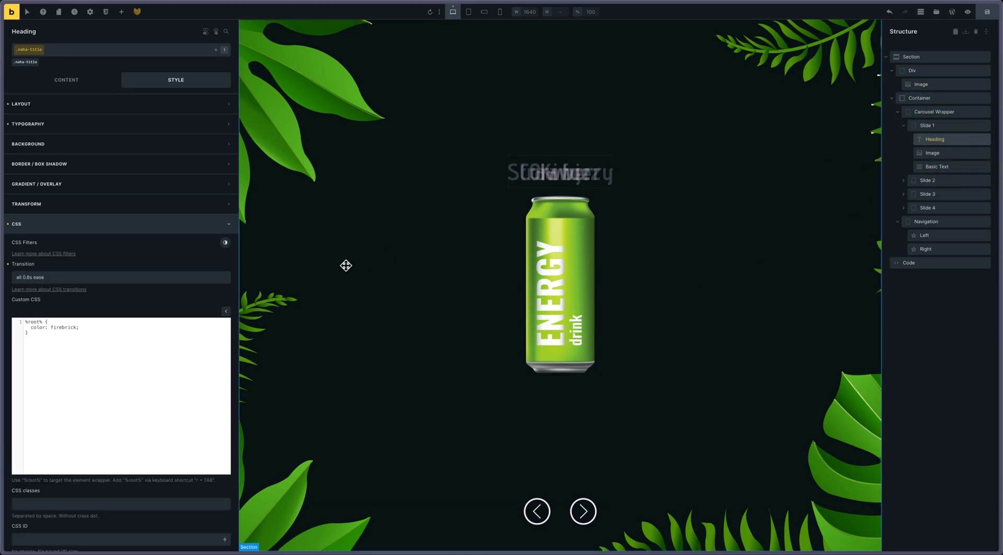
{"action": "left_click", "coordinate": [929, 168]}
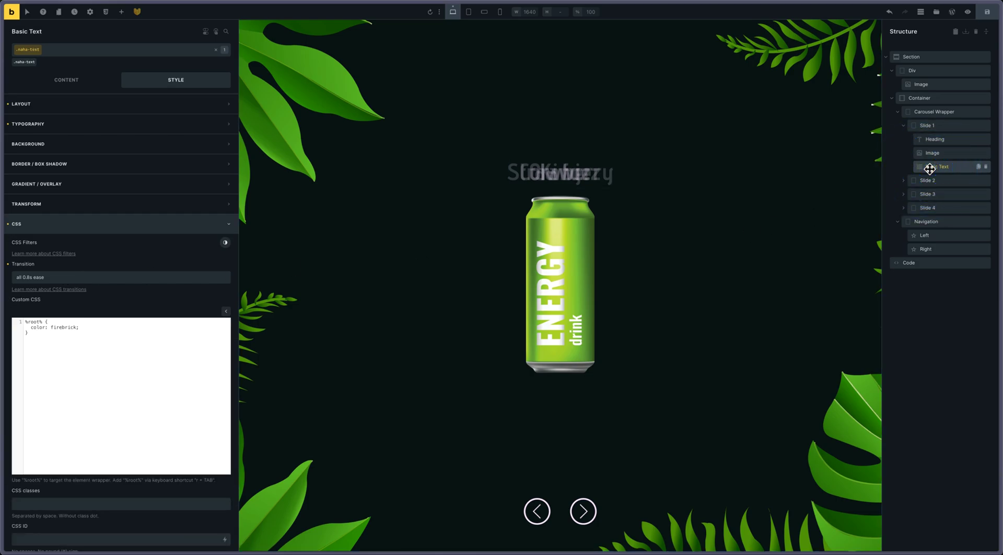
{"action": "left_click", "coordinate": [930, 151]}
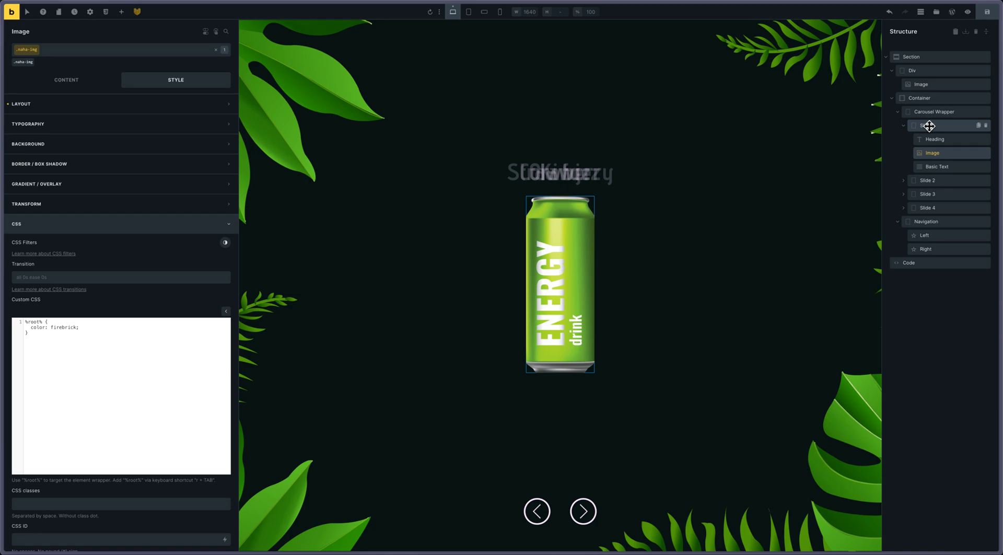
{"action": "left_click", "coordinate": [928, 126]}
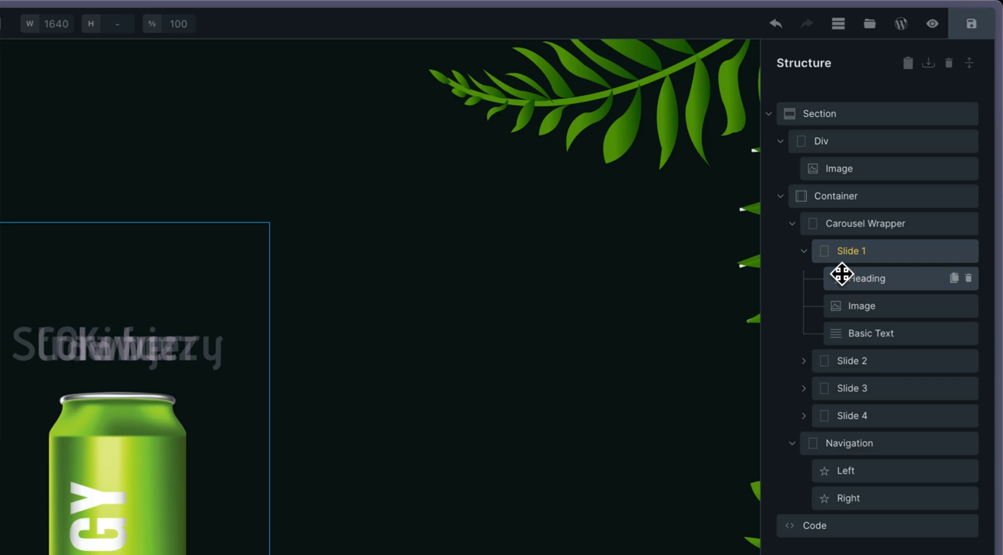
{"action": "left_click", "coordinate": [803, 250]}
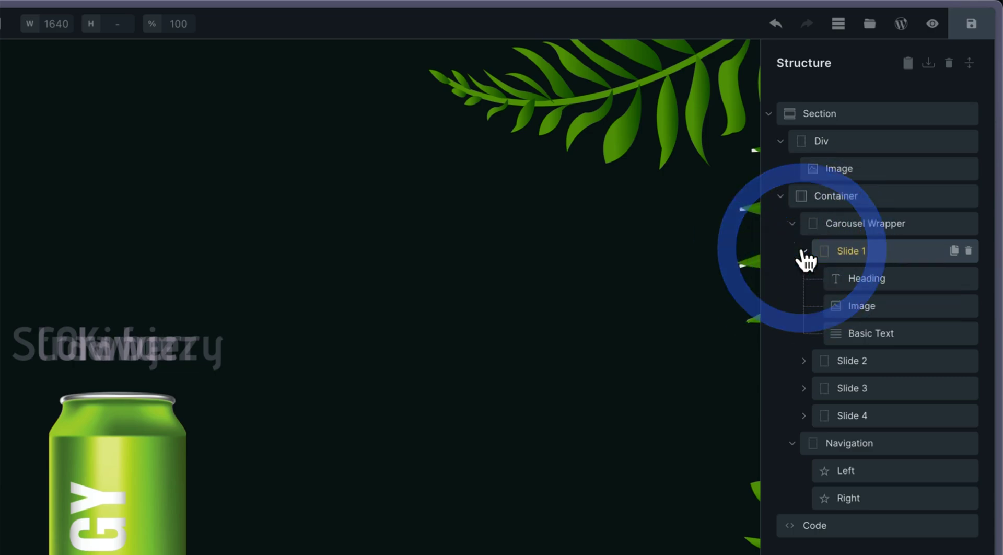
{"action": "left_click", "coordinate": [823, 225]}
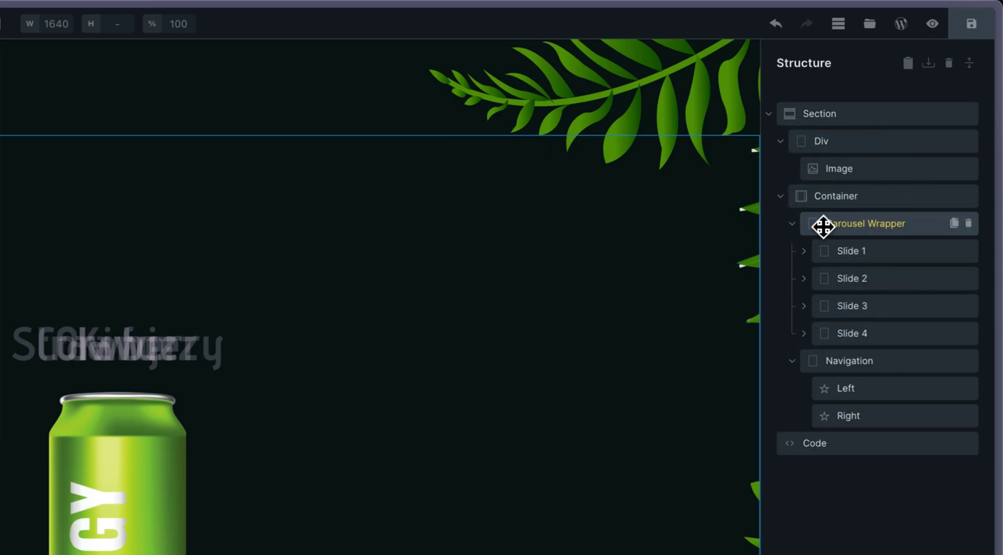
Step: Try increasing Slide 1's height to 90% and then up to 103% in its layout settings
{"action": "left_click", "coordinate": [842, 251]}
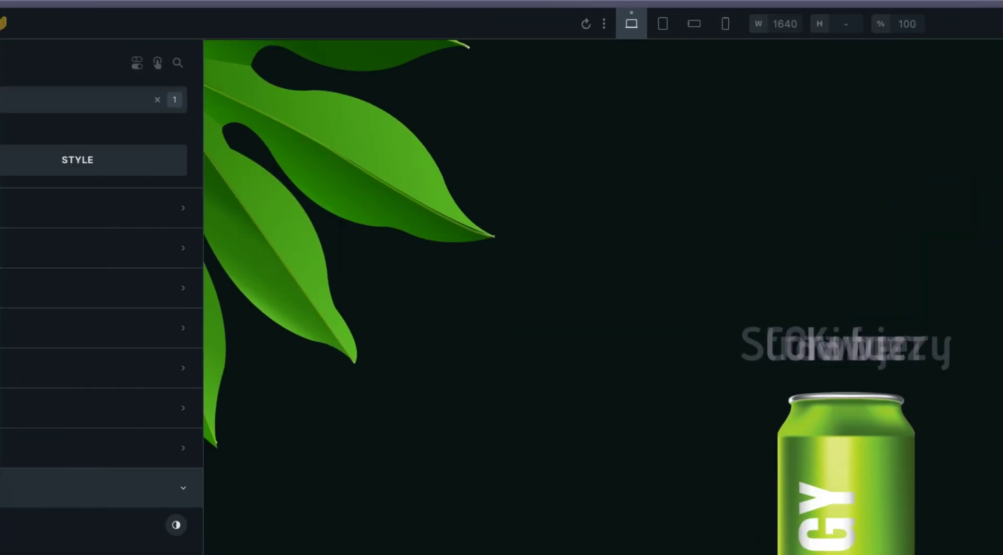
{"action": "left_click", "coordinate": [196, 218]}
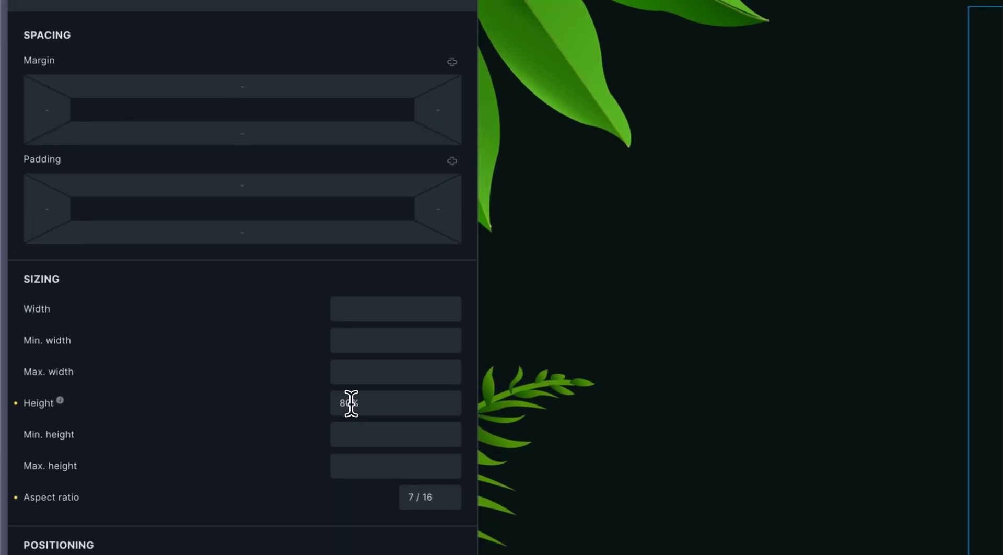
{"action": "left_click", "coordinate": [351, 403]}
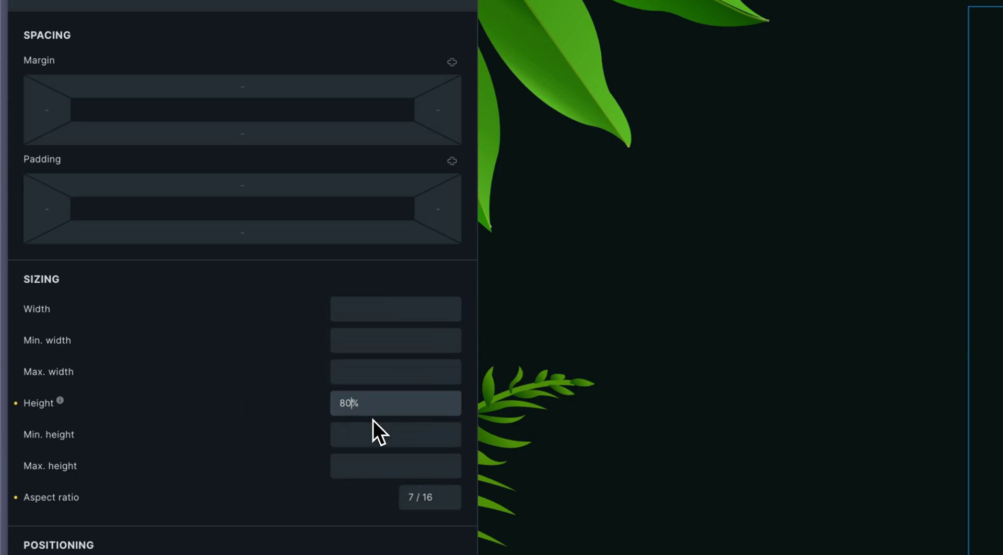
{"action": "key", "text": "BackSpace"}
{"action": "type", "text": "9"}
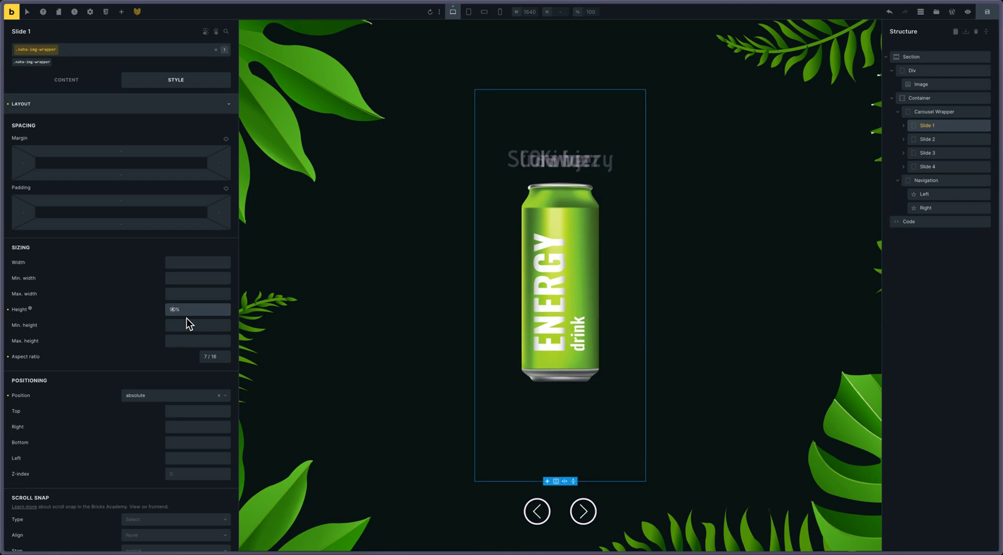
{"action": "key", "text": "Up"}
{"action": "key", "text": "Up"}
{"action": "key", "text": "Up"}
{"action": "key", "text": "Up"}
{"action": "key", "text": "Up"}
{"action": "key", "text": "Up"}
{"action": "key", "text": "Up"}
{"action": "key", "text": "Up"}
{"action": "key", "text": "Up"}
{"action": "key", "text": "Up"}
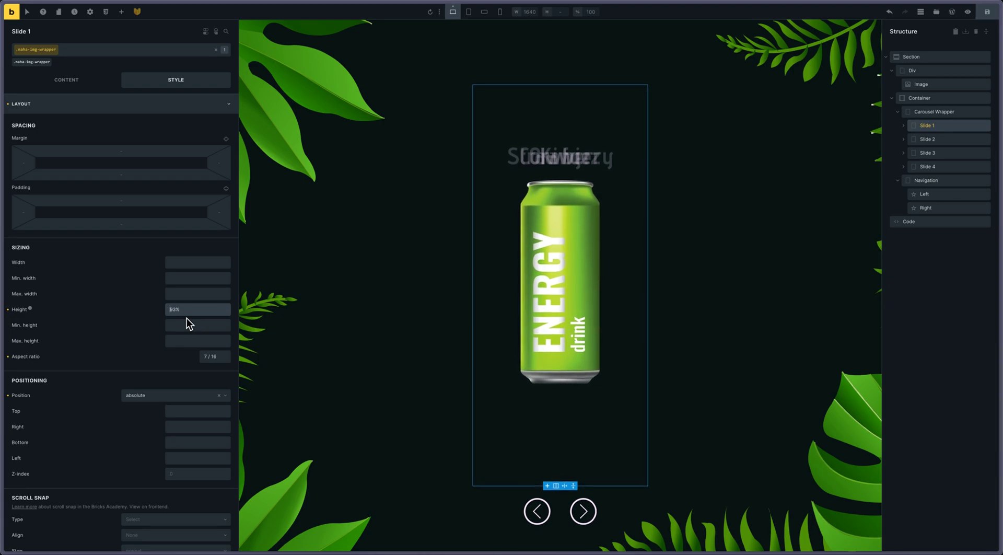
{"action": "key", "text": "Up"}
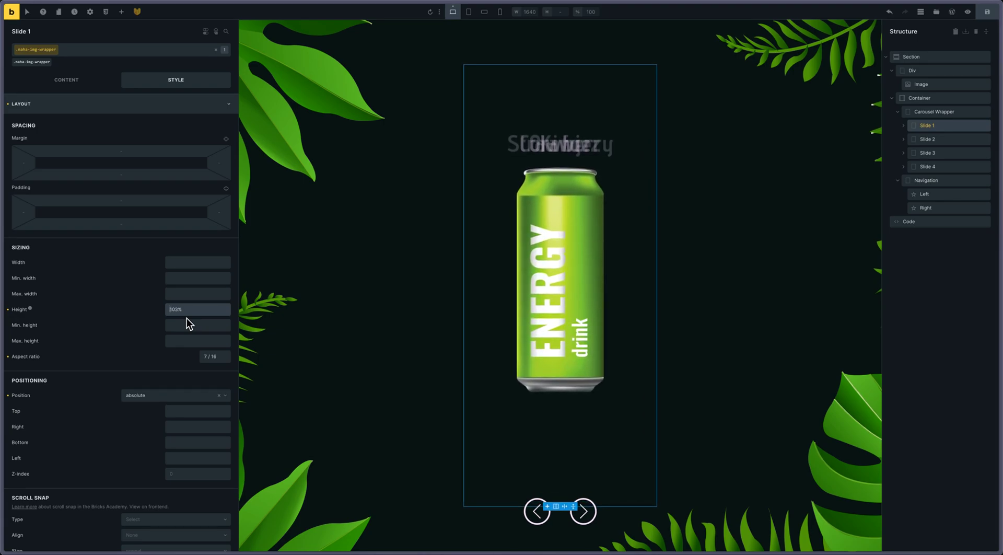
Step: Bring Slide 1's height back down to 80%
{"action": "key", "text": "Down"}
{"action": "key", "text": "Down"}
{"action": "key", "text": "Down"}
{"action": "key", "text": "Down"}
{"action": "key", "text": "Down"}
{"action": "key", "text": "Down"}
{"action": "key", "text": "Down"}
{"action": "key", "text": "Down"}
{"action": "key", "text": "Down"}
{"action": "key", "text": "Down"}
{"action": "key", "text": "Down"}
{"action": "key", "text": "Down"}
{"action": "key", "text": "Down"}
{"action": "key", "text": "Down"}
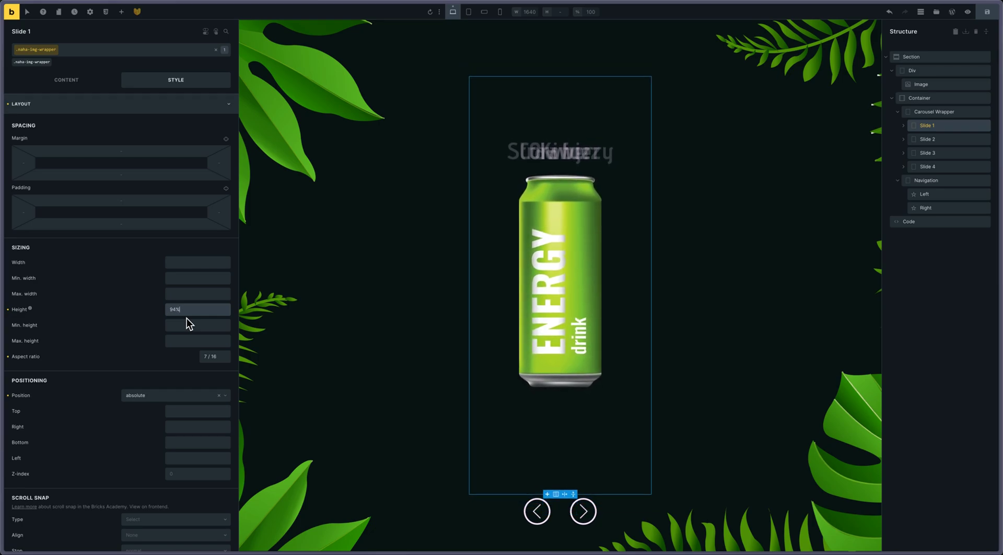
{"action": "key", "text": "Down"}
{"action": "key", "text": "Down"}
{"action": "key", "text": "Down"}
{"action": "key", "text": "Down"}
{"action": "key", "text": "Down"}
{"action": "key", "text": "Down"}
{"action": "key", "text": "Down"}
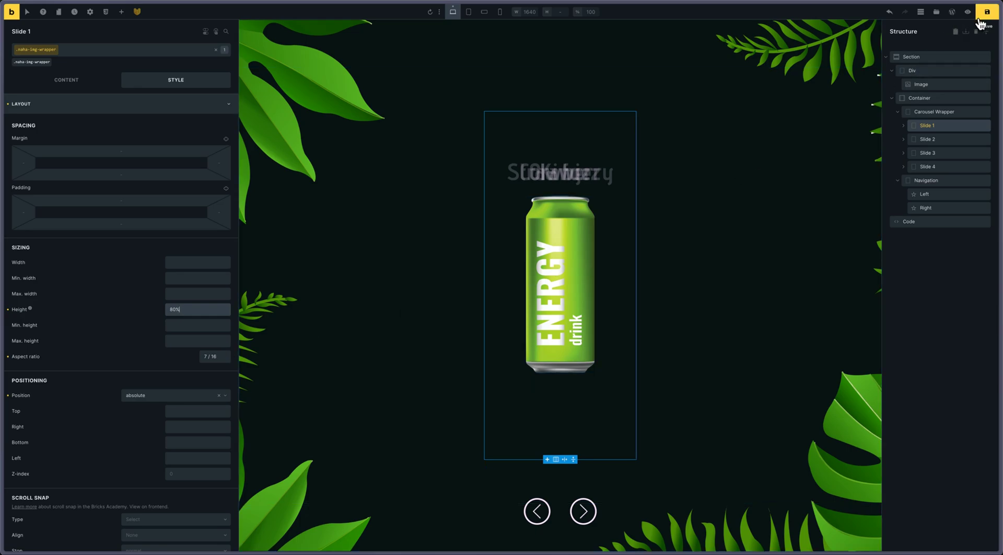
Step: Expand Slide 1, check its heading's layout settings, and try a width of 60% on its image
{"action": "left_click", "coordinate": [903, 127]}
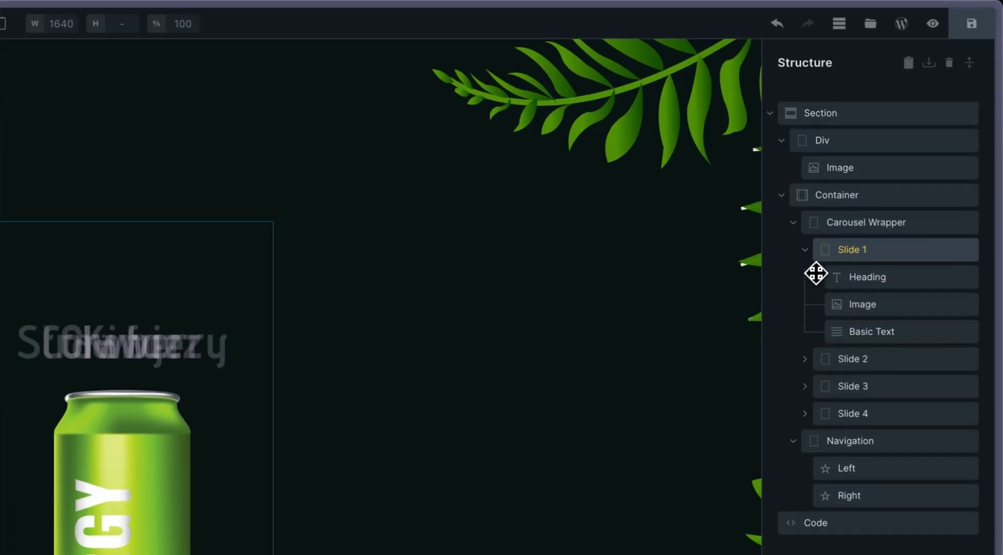
{"action": "left_click", "coordinate": [880, 239]}
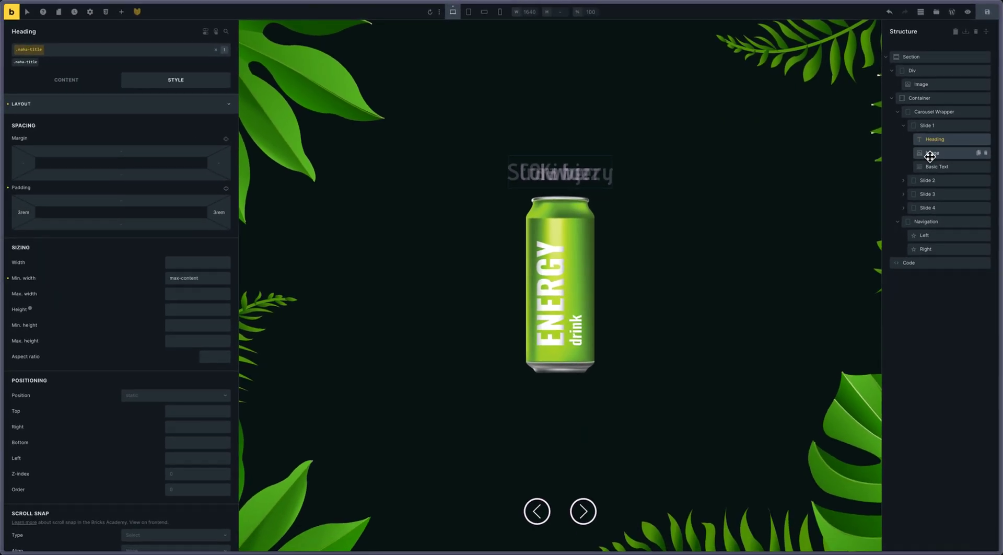
{"action": "left_click", "coordinate": [930, 155]}
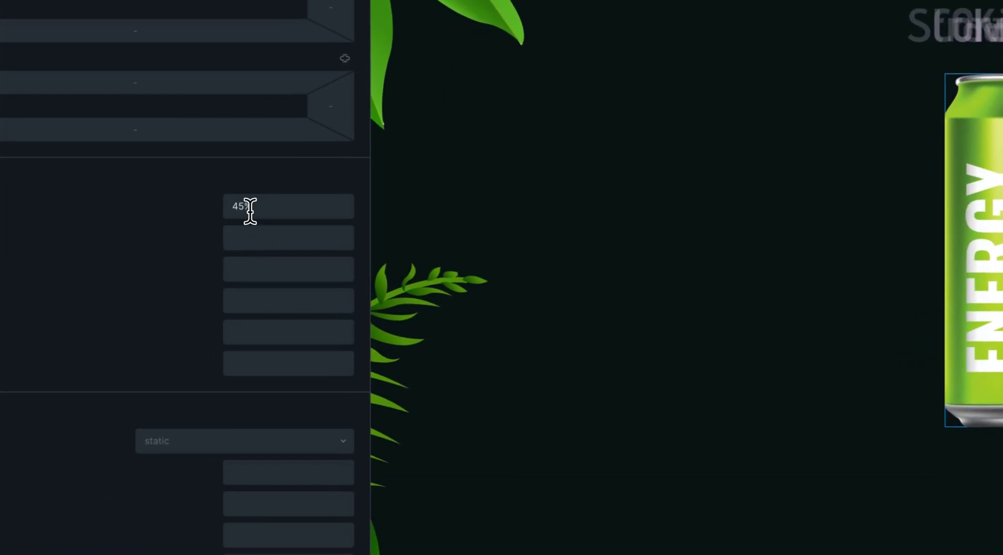
{"action": "left_click", "coordinate": [252, 206]}
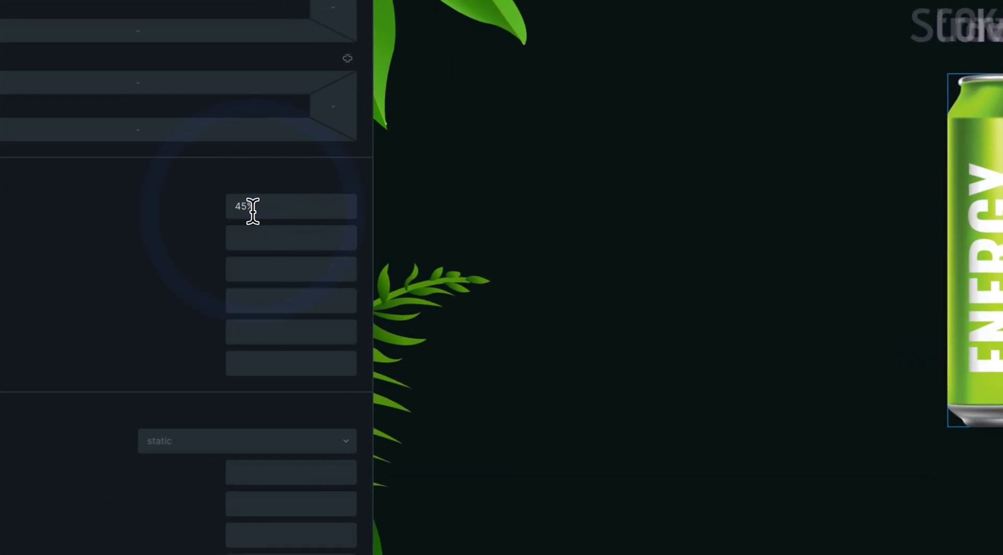
{"action": "double_click", "coordinate": [252, 207]}
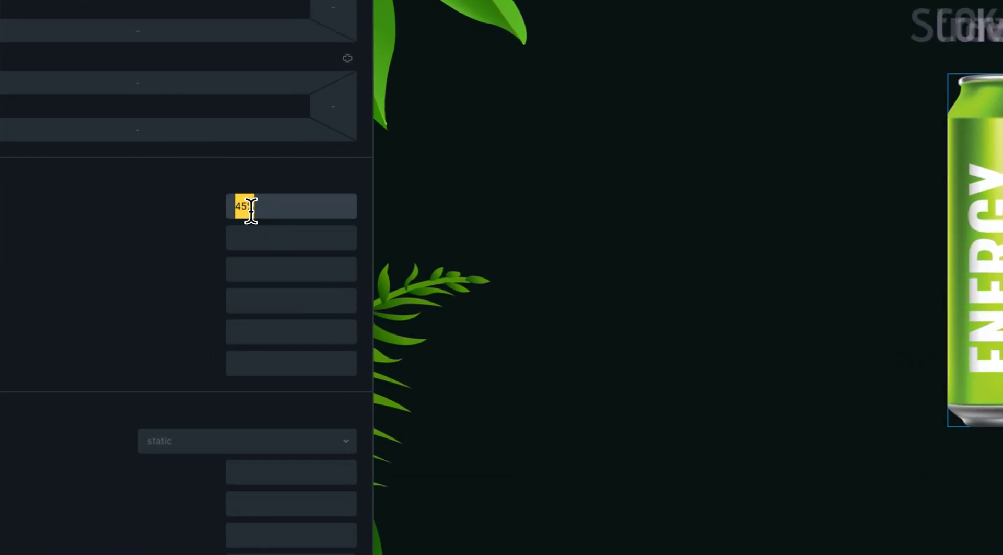
{"action": "type", "text": "60"}
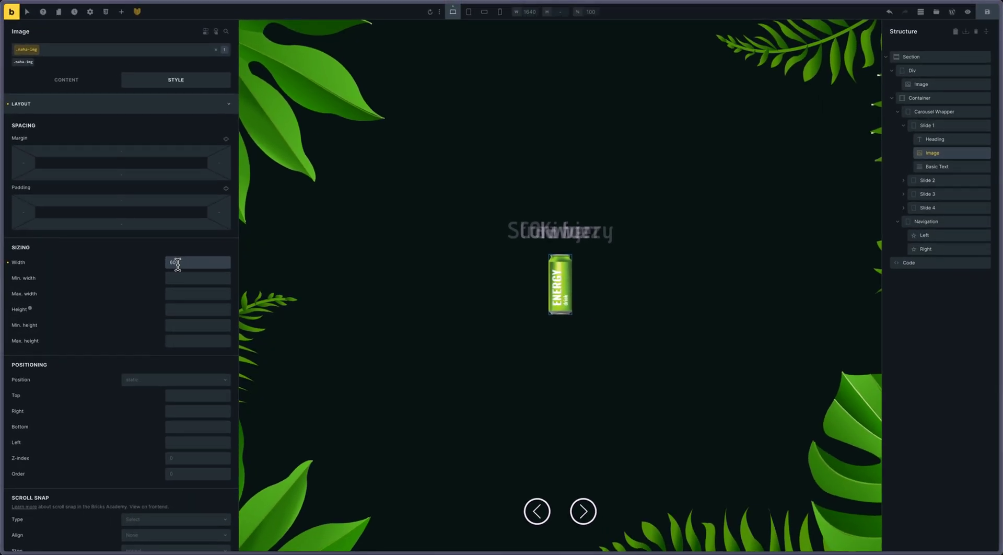
{"action": "type", "text": "%"}
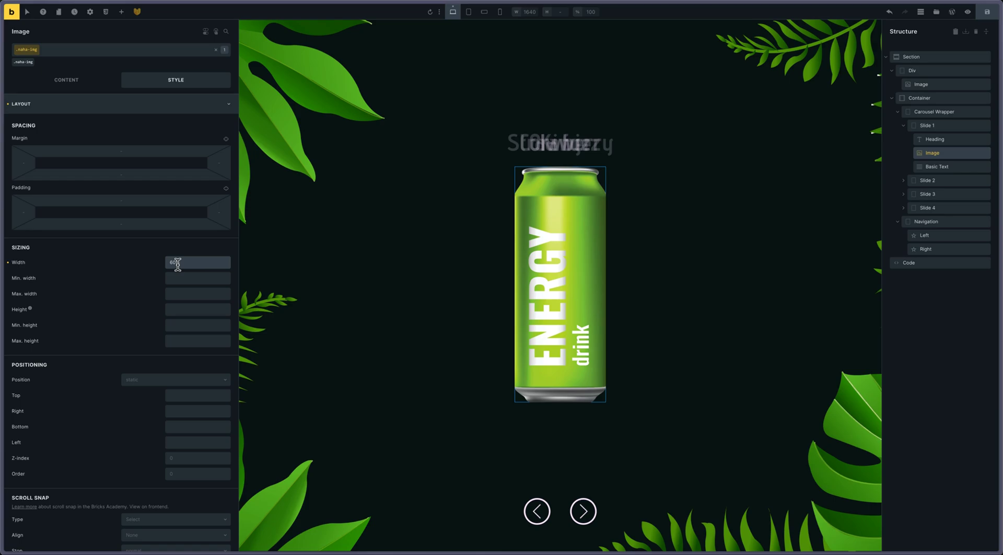
Step: Try enlarging the can image in Slide 1 to a width of 70%
{"action": "key", "text": "Up"}
{"action": "key", "text": "Up"}
{"action": "key", "text": "Up"}
{"action": "key", "text": "Up"}
{"action": "key", "text": "Up"}
{"action": "key", "text": "Up"}
{"action": "key", "text": "Up"}
{"action": "key", "text": "Up"}
{"action": "key", "text": "Up"}
{"action": "key", "text": "Up"}
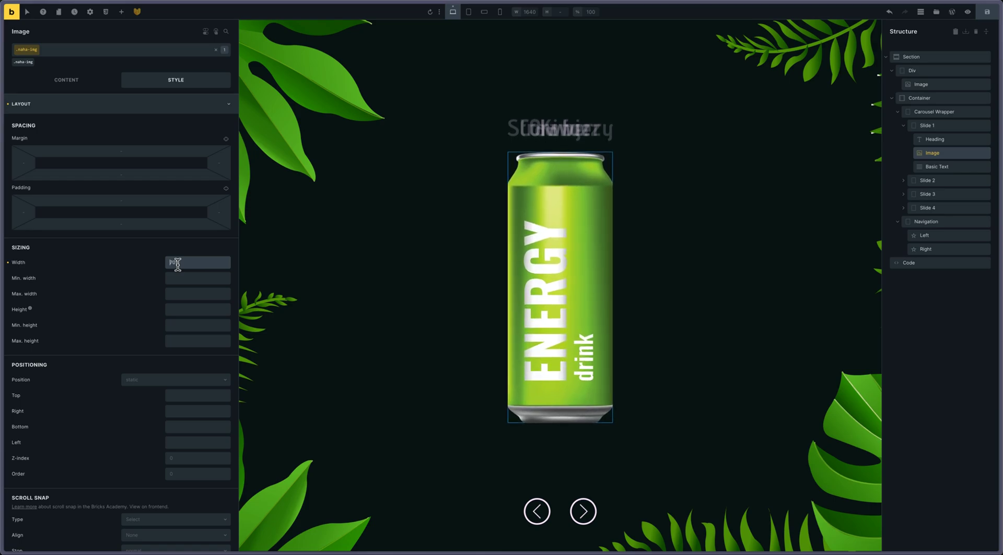
Step: Reduce the width of Slide 1's image back to 45%
{"action": "key", "text": "Down"}
{"action": "key", "text": "Down"}
{"action": "key", "text": "Down"}
{"action": "key", "text": "Down"}
{"action": "key", "text": "Down"}
{"action": "key", "text": "Down"}
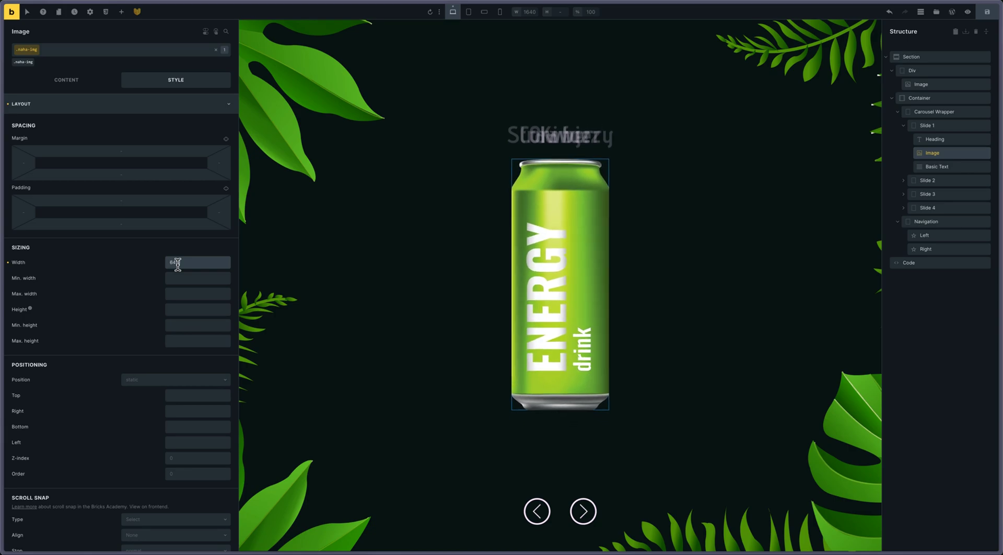
{"action": "key", "text": "Down"}
{"action": "key", "text": "Down"}
{"action": "key", "text": "Down"}
{"action": "key", "text": "Down"}
{"action": "key", "text": "Down"}
{"action": "key", "text": "Down"}
{"action": "key", "text": "Down"}
{"action": "key", "text": "Down"}
{"action": "key", "text": "Down"}
{"action": "key", "text": "Down"}
{"action": "key", "text": "Down"}
{"action": "key", "text": "Down"}
{"action": "key", "text": "Down"}
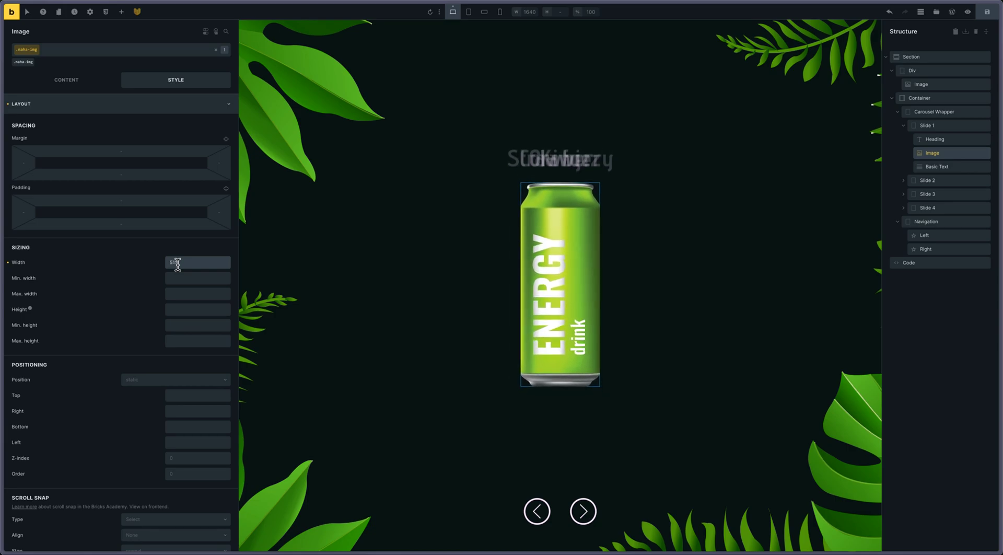
{"action": "key", "text": "Down"}
{"action": "key", "text": "Down"}
{"action": "key", "text": "Down"}
{"action": "key", "text": "Down"}
{"action": "key", "text": "Down"}
{"action": "key", "text": "Down"}
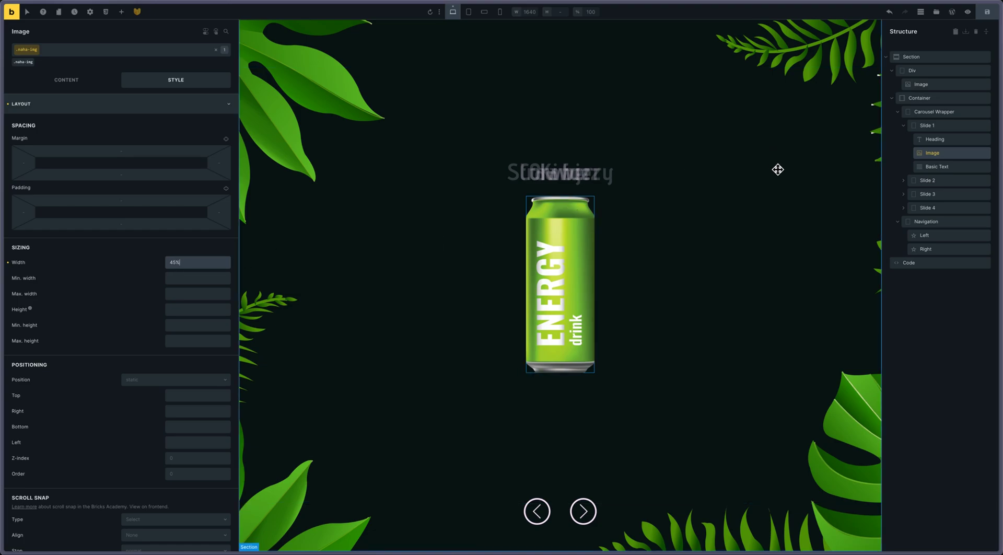
Step: Check the Basic Text's sizing in Slide 1, then skim the Code element's content from the style rules to the end of the script
{"action": "left_click_drag", "start_coordinate": [922, 164], "coordinate": [446, 239]}
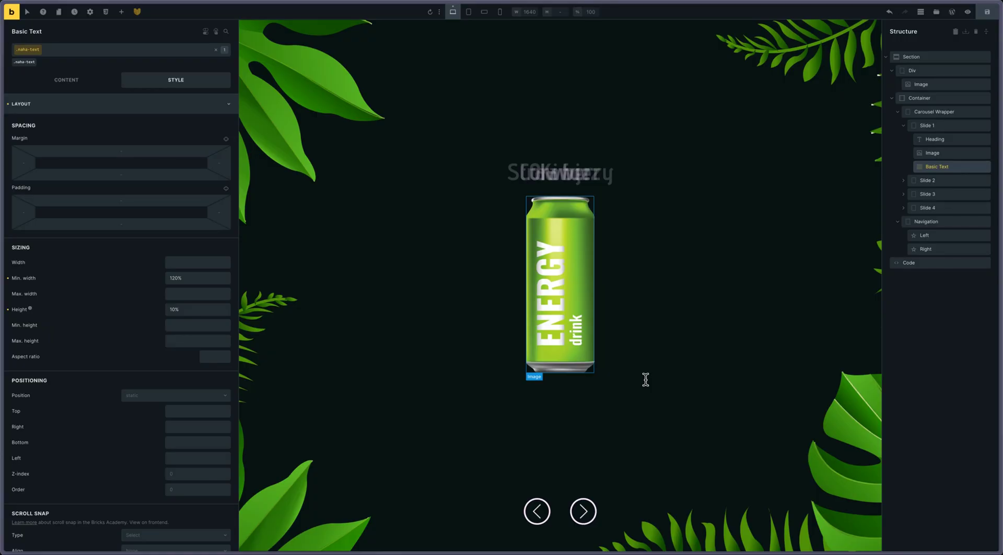
{"action": "left_click", "coordinate": [909, 263]}
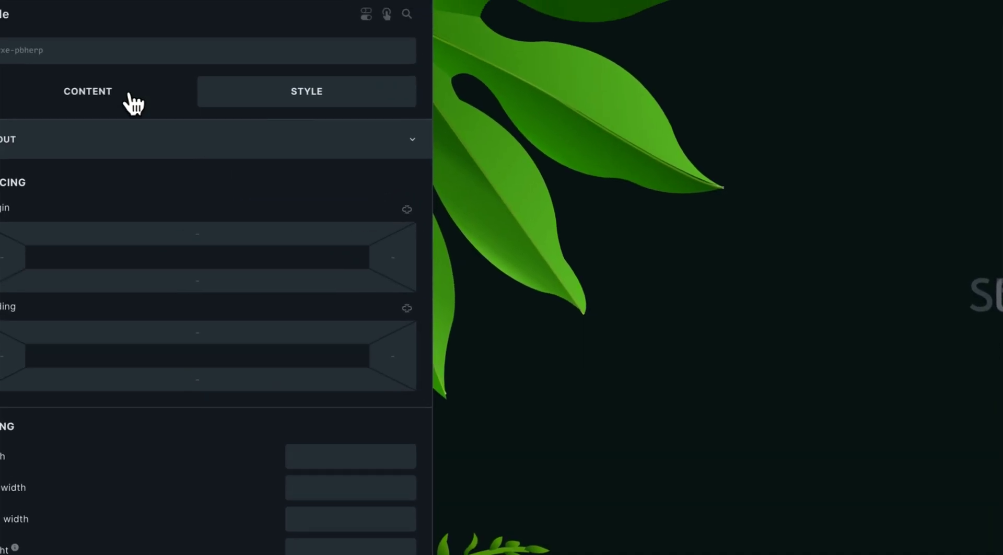
{"action": "left_click", "coordinate": [74, 69]}
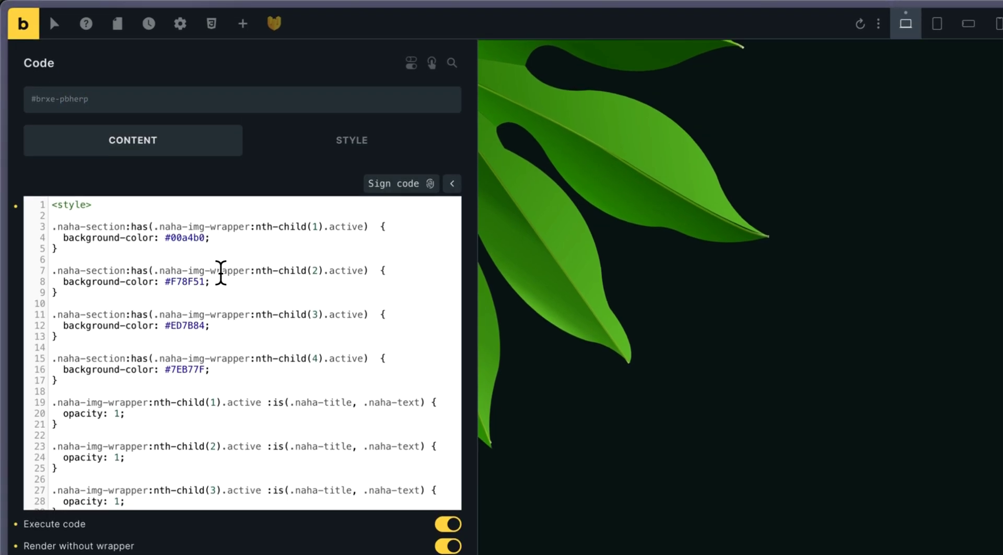
{"action": "scroll", "coordinate": [218, 336], "scroll_direction": "down", "scroll_amount": 10}
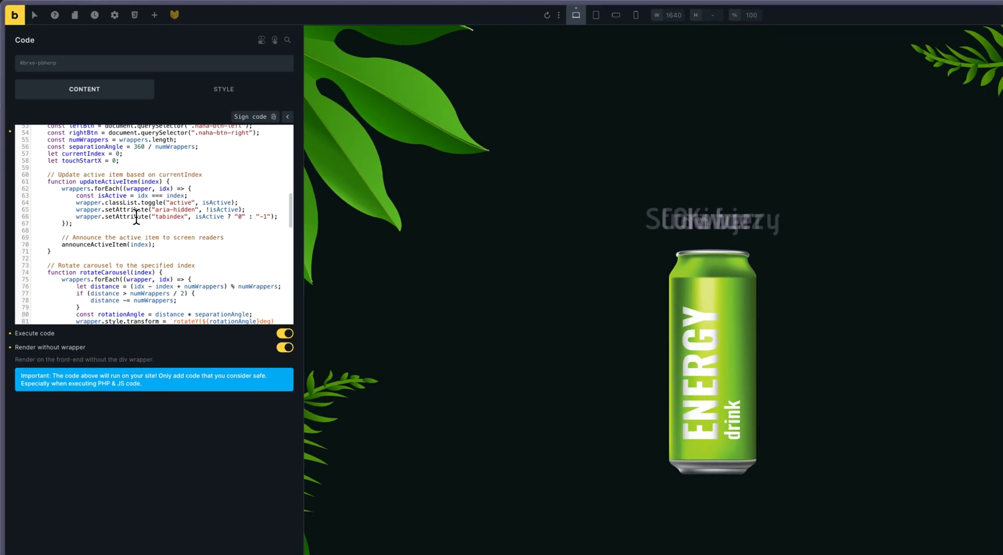
{"action": "scroll", "coordinate": [136, 217], "scroll_direction": "down", "scroll_amount": 14}
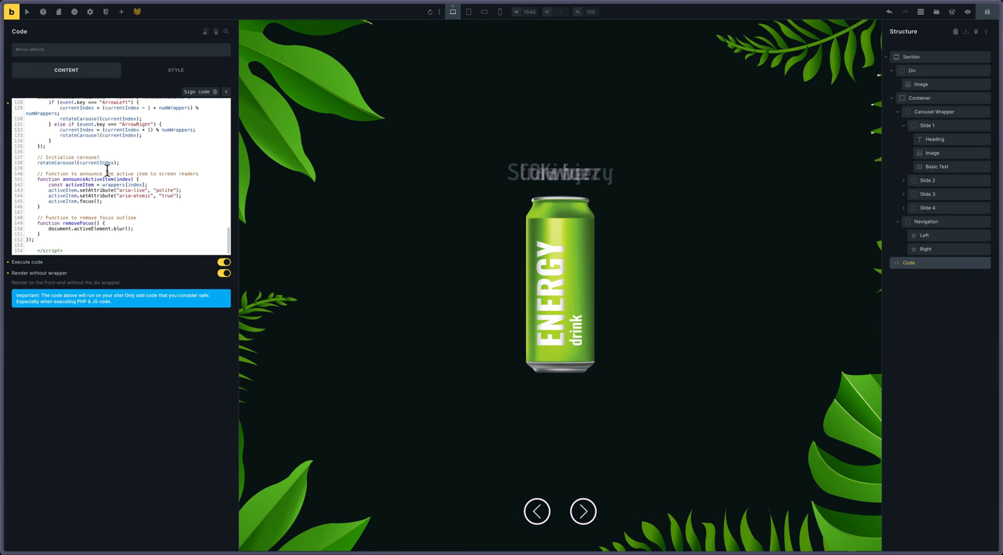
{"action": "scroll", "coordinate": [107, 170], "scroll_direction": "up", "scroll_amount": 20}
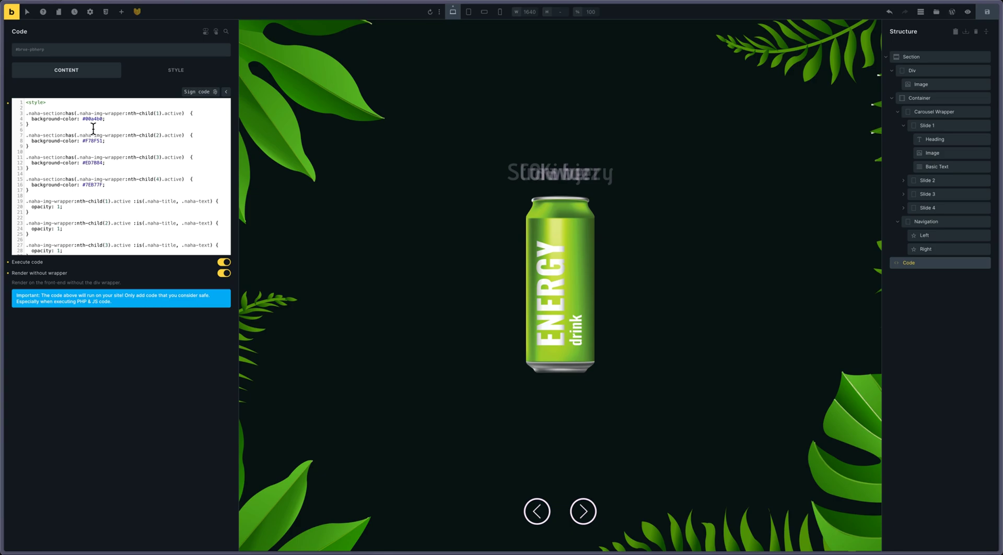
{"action": "scroll", "coordinate": [96, 129], "scroll_direction": "down", "scroll_amount": 10}
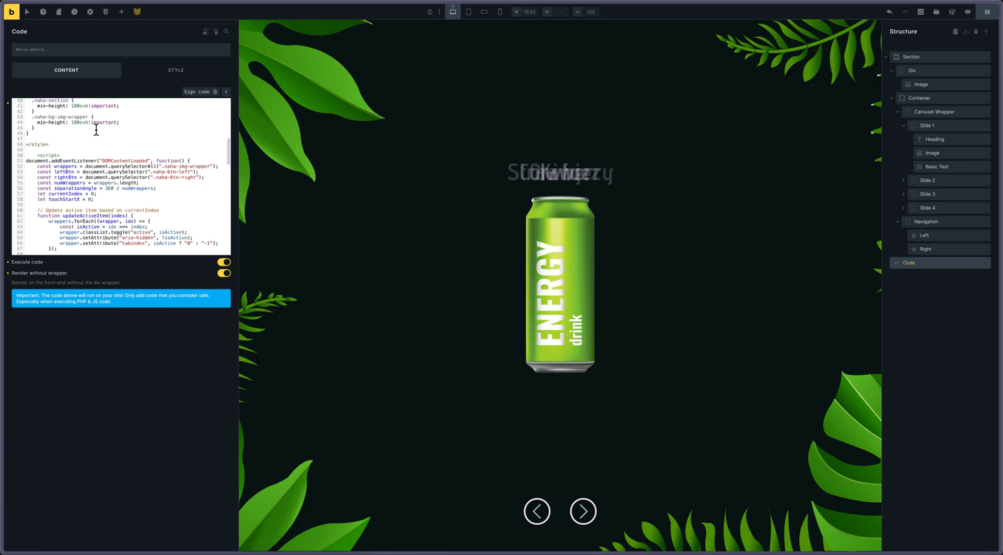
{"action": "scroll", "coordinate": [96, 128], "scroll_direction": "up", "scroll_amount": 10}
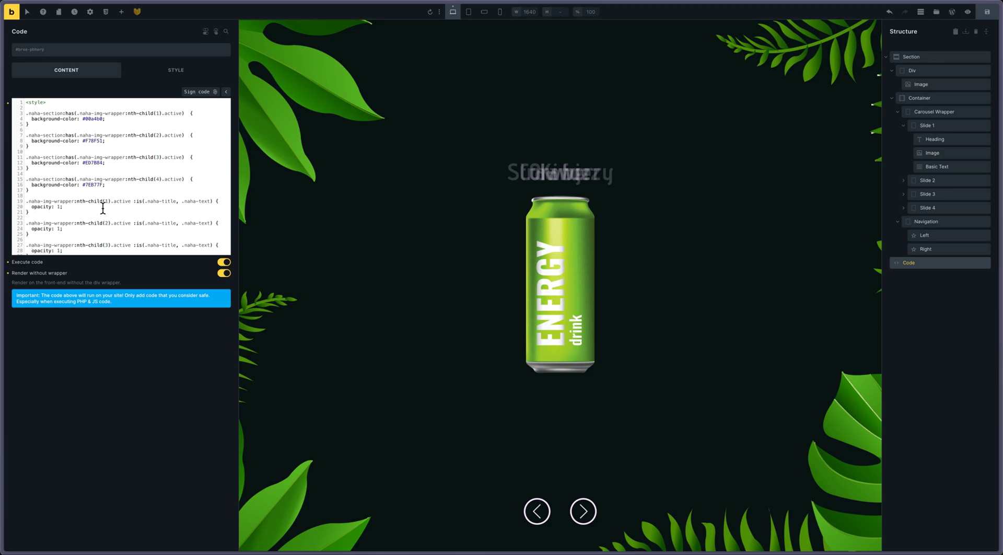
Step: Examine the active-slide opacity rules and the landscape media query in the Code element's CSS
{"action": "scroll", "coordinate": [104, 208], "scroll_direction": "down", "scroll_amount": 3}
{"action": "scroll", "coordinate": [102, 208], "scroll_direction": "down", "scroll_amount": 2}
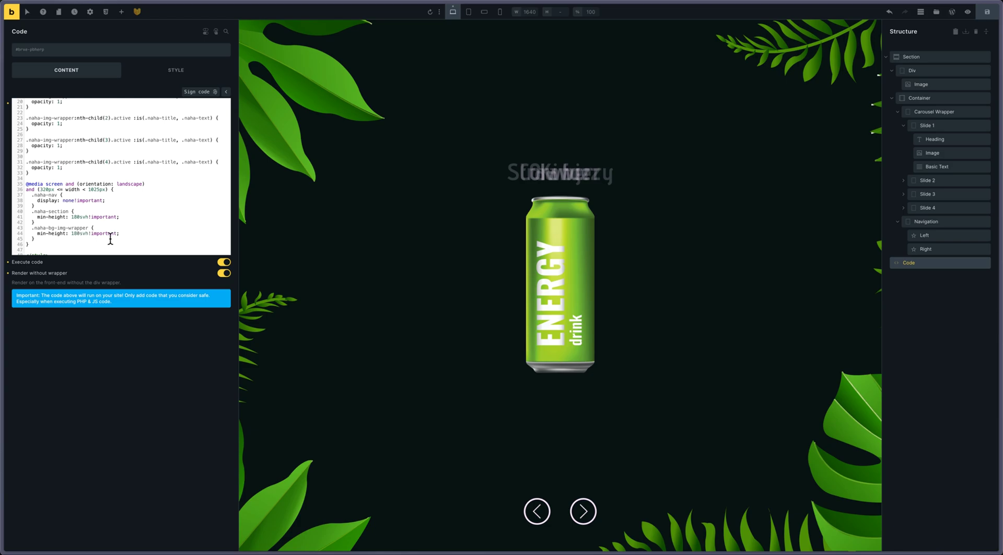
{"action": "scroll", "coordinate": [102, 224], "scroll_direction": "down", "scroll_amount": 2}
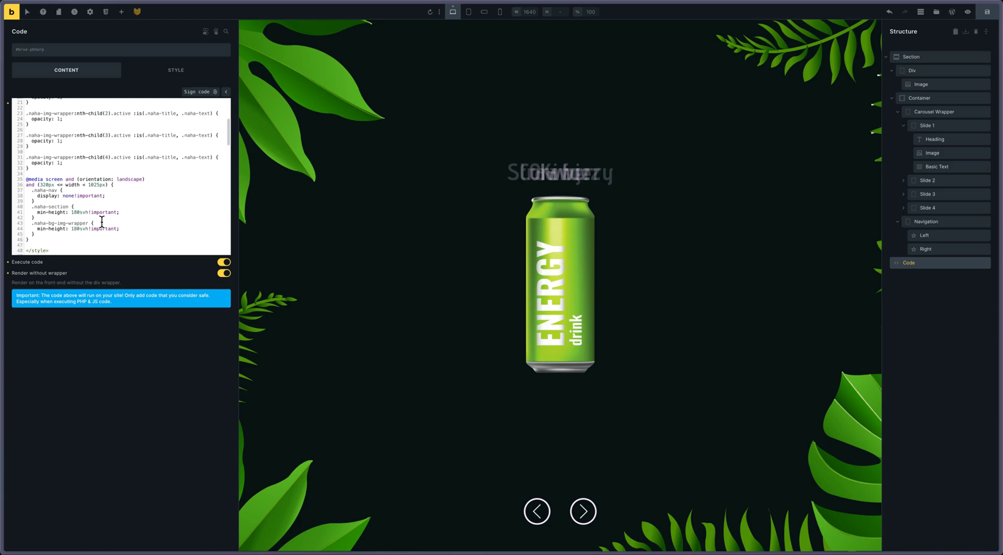
Step: Read through the carousel script from its variable declarations, covering active-item updates, rotation, touch and button handling, to the closing script tag
{"action": "scroll", "coordinate": [101, 222], "scroll_direction": "down", "scroll_amount": 5}
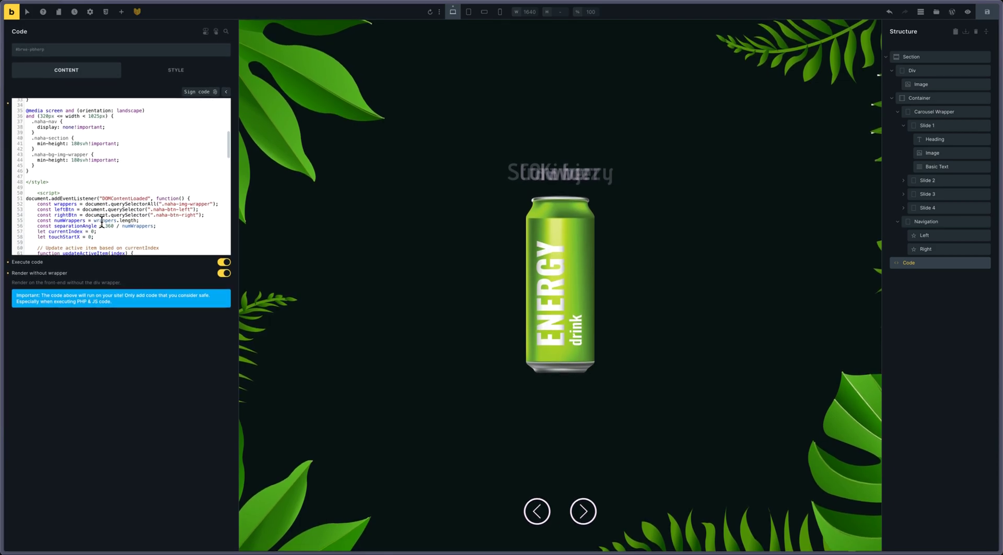
{"action": "scroll", "coordinate": [102, 221], "scroll_direction": "down", "scroll_amount": 3}
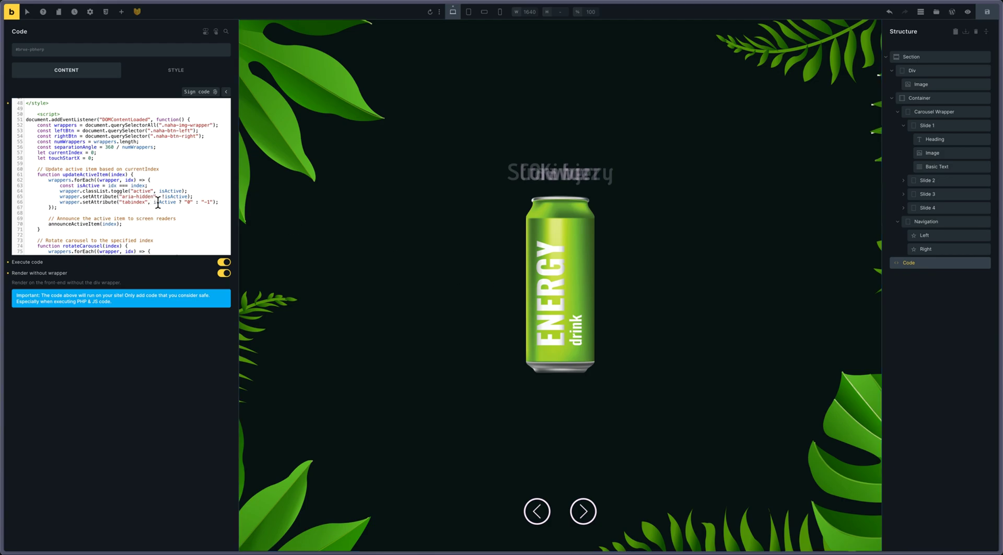
{"action": "scroll", "coordinate": [142, 205], "scroll_direction": "down", "scroll_amount": 5}
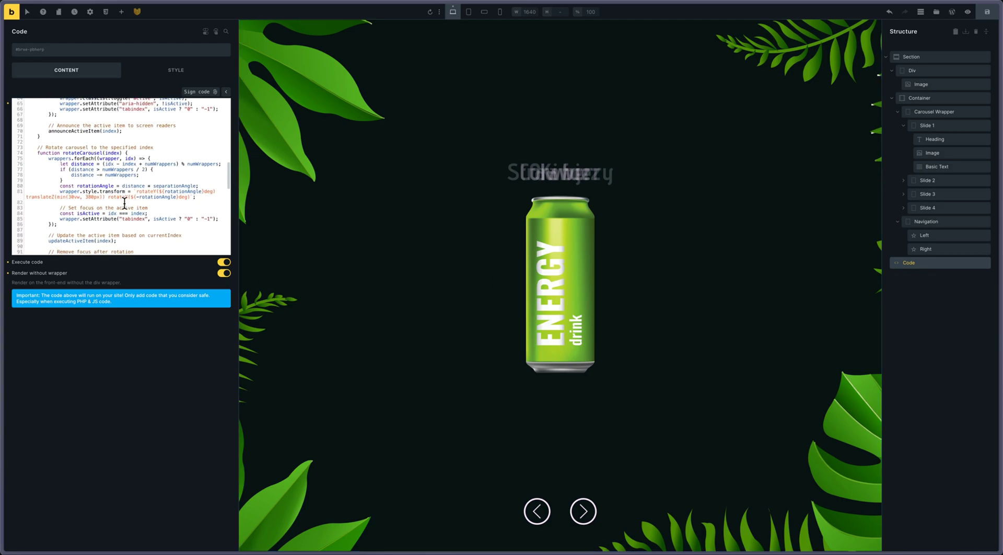
{"action": "scroll", "coordinate": [125, 203], "scroll_direction": "down", "scroll_amount": 3}
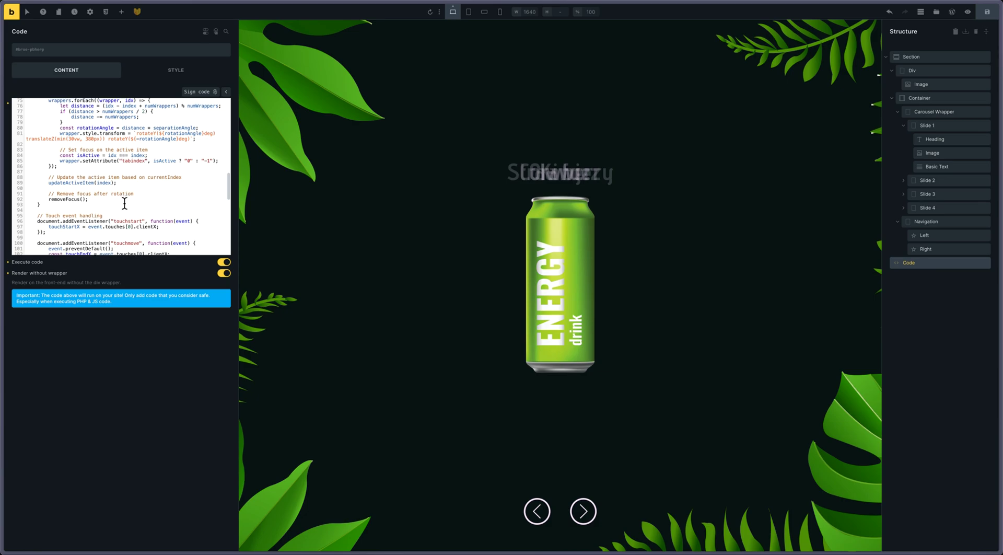
{"action": "scroll", "coordinate": [124, 202], "scroll_direction": "down", "scroll_amount": 3}
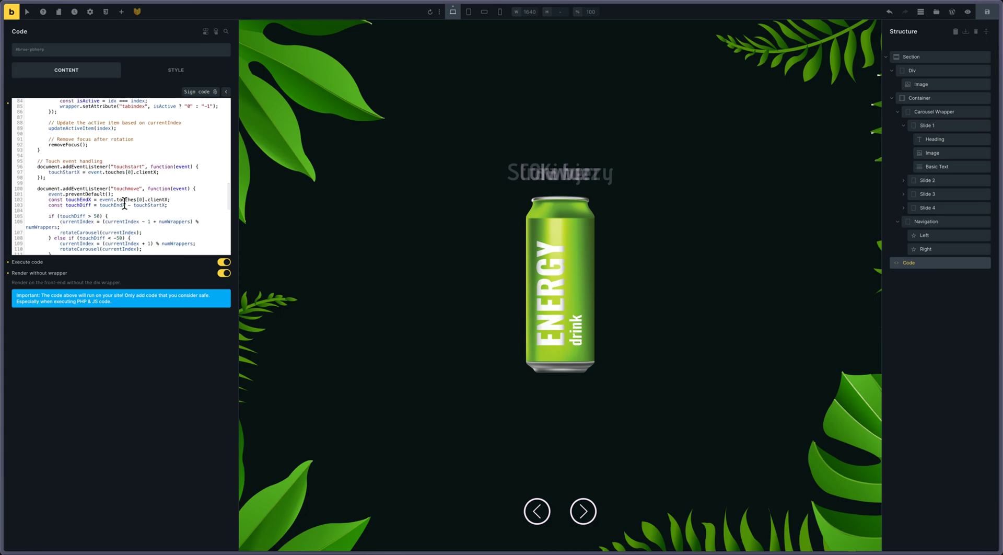
{"action": "scroll", "coordinate": [124, 203], "scroll_direction": "down", "scroll_amount": 5}
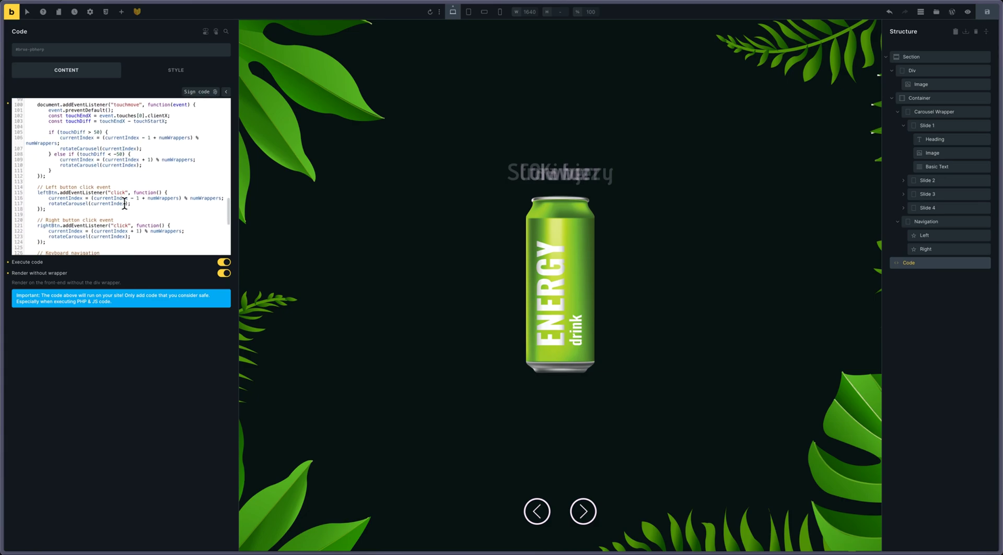
{"action": "scroll", "coordinate": [125, 203], "scroll_direction": "down", "scroll_amount": 9}
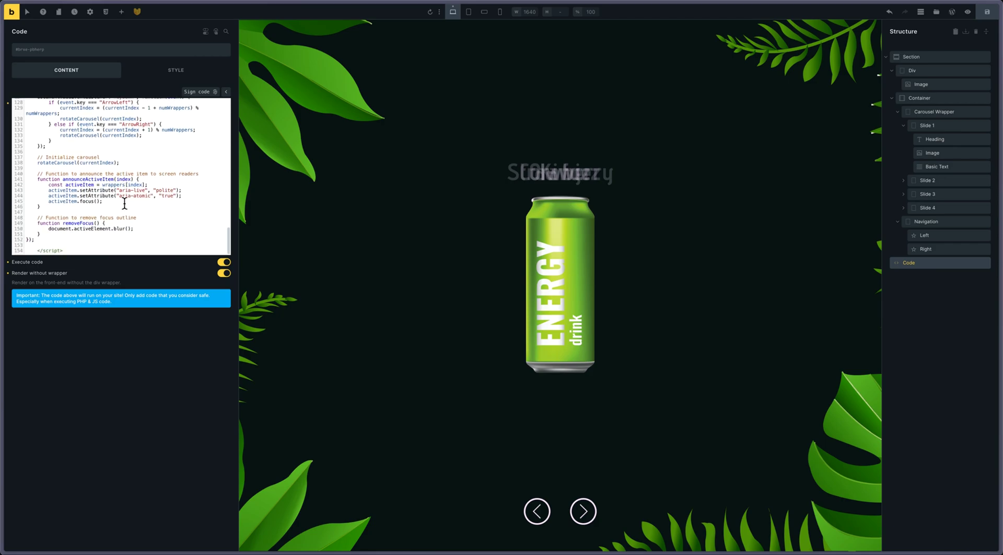
Step: Return to the rotateCarousel function and highlight the translateZ expression in its transform line
{"action": "scroll", "coordinate": [124, 202], "scroll_direction": "up", "scroll_amount": 18}
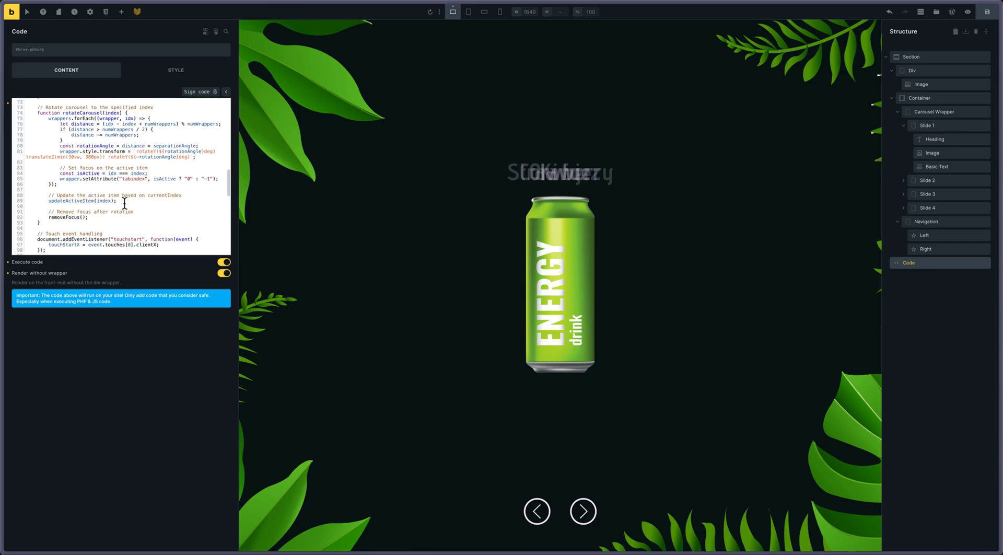
{"action": "scroll", "coordinate": [124, 203], "scroll_direction": "up", "scroll_amount": 1}
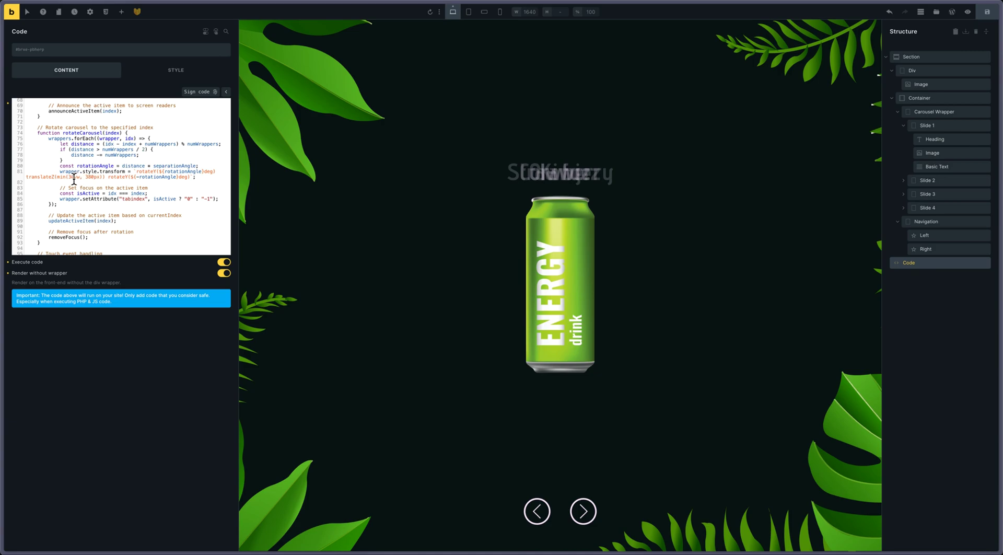
{"action": "left_click_drag", "start_coordinate": [26, 178], "coordinate": [103, 178]}
Step: Review the left and right button, keyboard navigation and screen-reader announcement code, and return to the beginning of the script
{"action": "scroll", "coordinate": [94, 171], "scroll_direction": "down", "scroll_amount": 3}
{"action": "scroll", "coordinate": [94, 172], "scroll_direction": "down", "scroll_amount": 8}
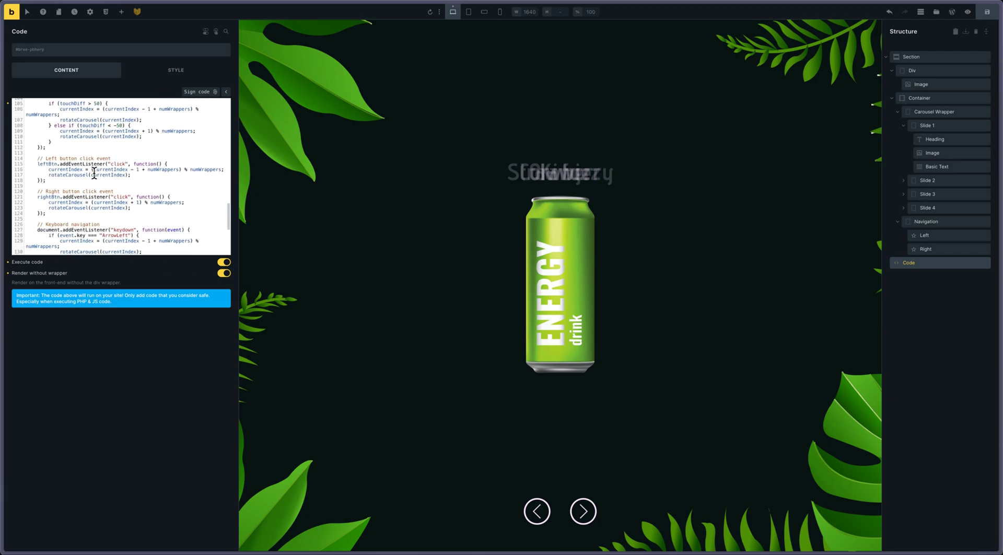
{"action": "scroll", "coordinate": [94, 171], "scroll_direction": "down", "scroll_amount": 7}
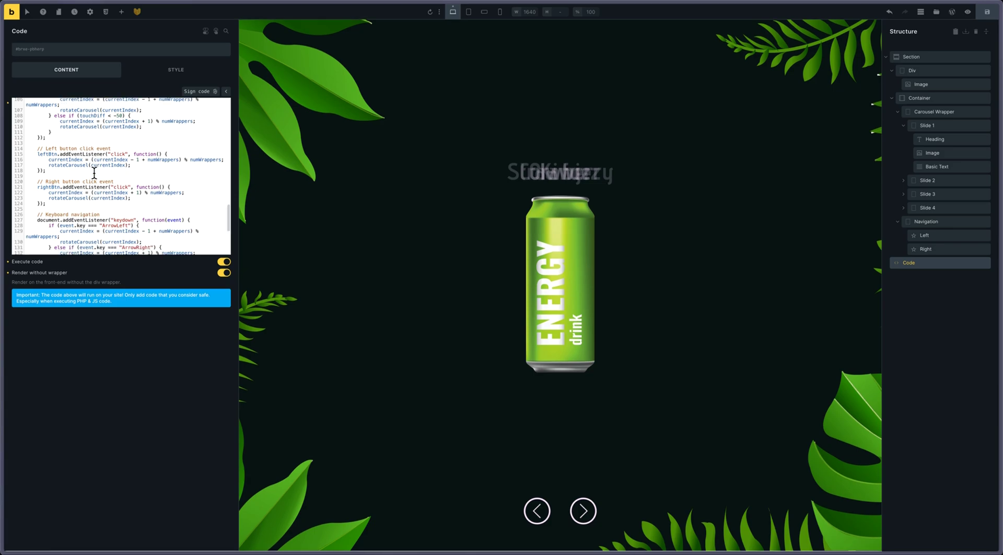
{"action": "scroll", "coordinate": [94, 172], "scroll_direction": "down", "scroll_amount": 1}
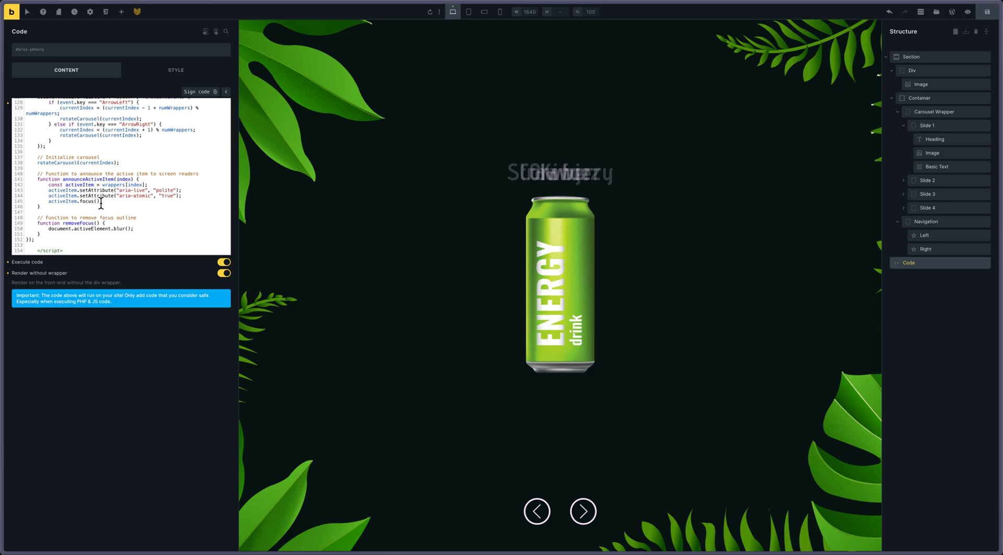
{"action": "scroll", "coordinate": [118, 203], "scroll_direction": "up", "scroll_amount": 5}
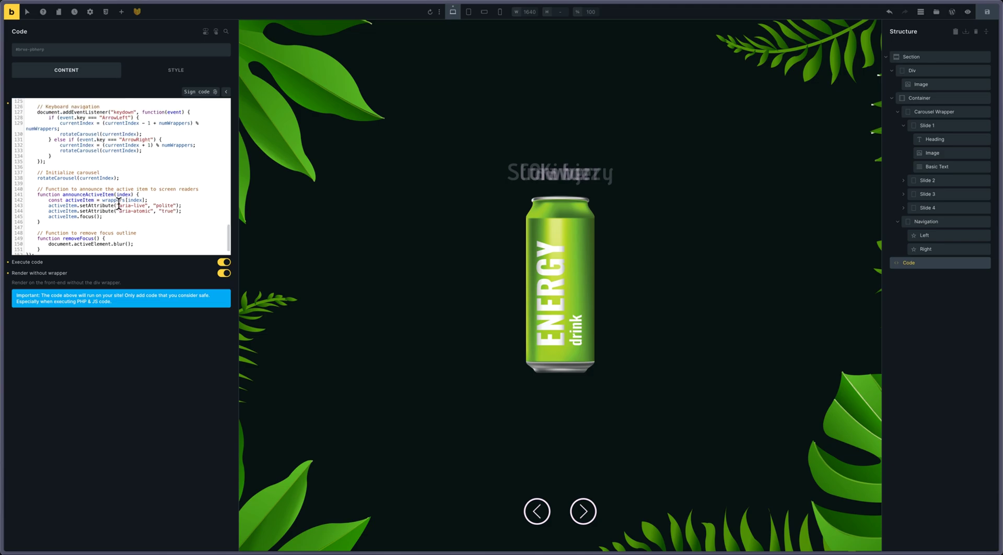
{"action": "scroll", "coordinate": [119, 202], "scroll_direction": "up", "scroll_amount": 12}
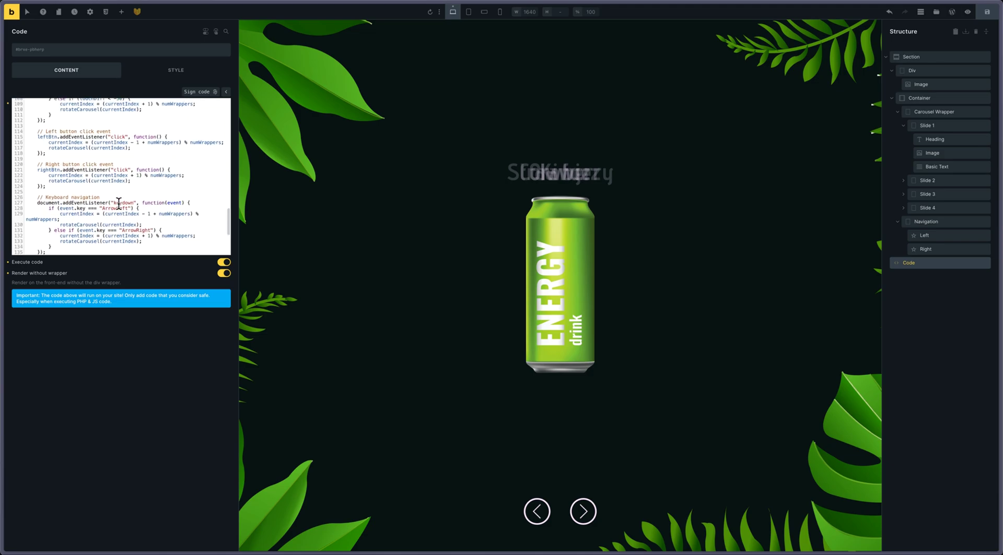
{"action": "scroll", "coordinate": [118, 203], "scroll_direction": "up", "scroll_amount": 10}
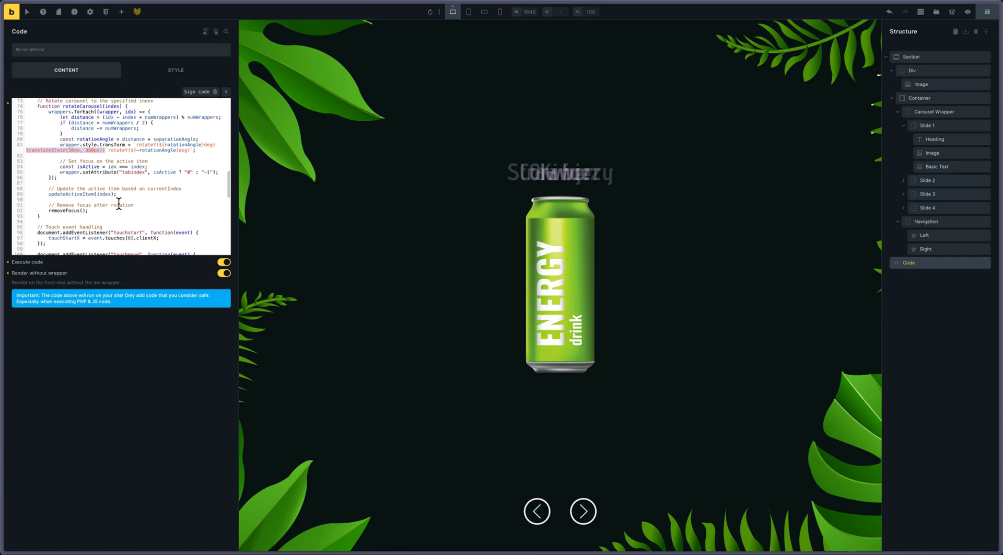
{"action": "scroll", "coordinate": [118, 202], "scroll_direction": "up", "scroll_amount": 5}
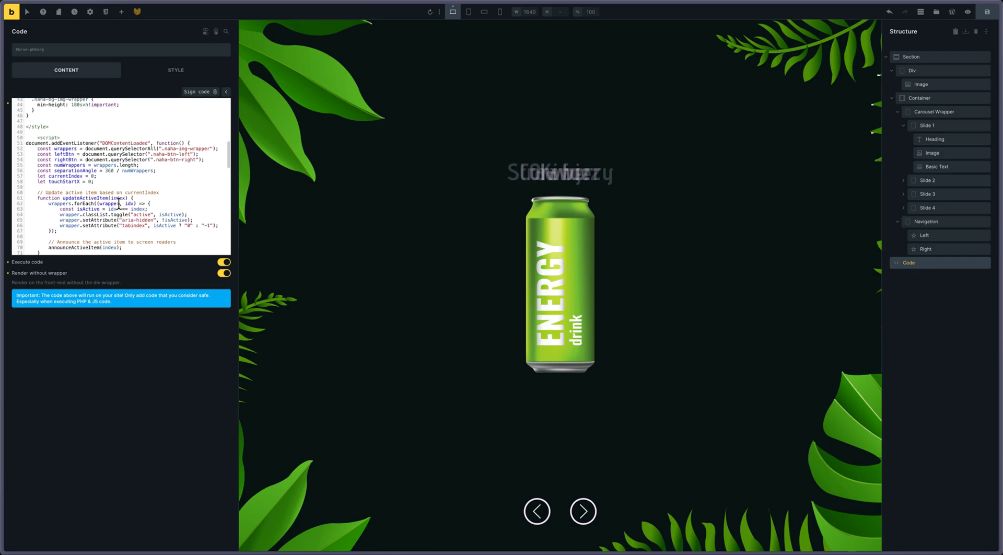